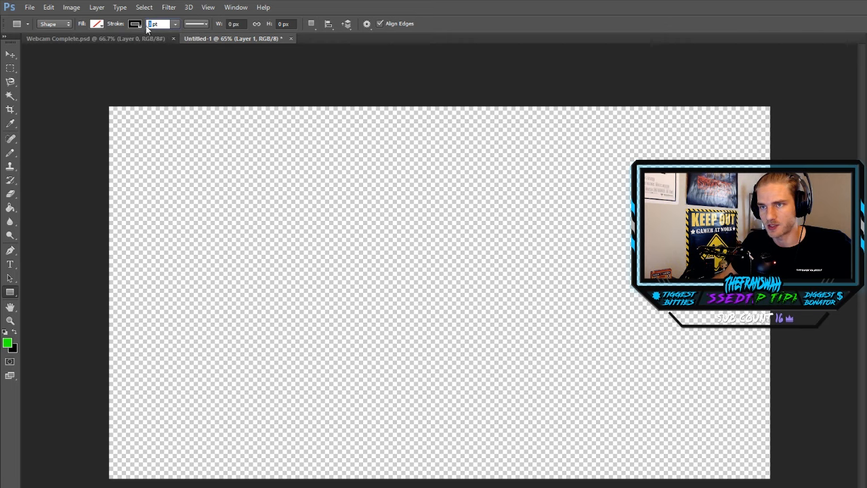
Step: Draw an unfilled rectangle about 1577 by 852 px with a black outline and set its stroke width to 25 pt
{"action": "type", "text": "8"}
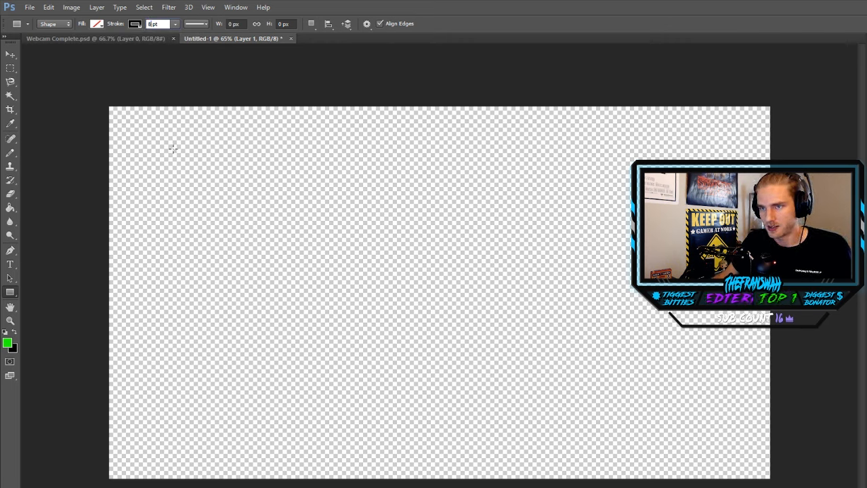
{"action": "left_click_drag", "start_coordinate": [172, 148], "coordinate": [714, 441]}
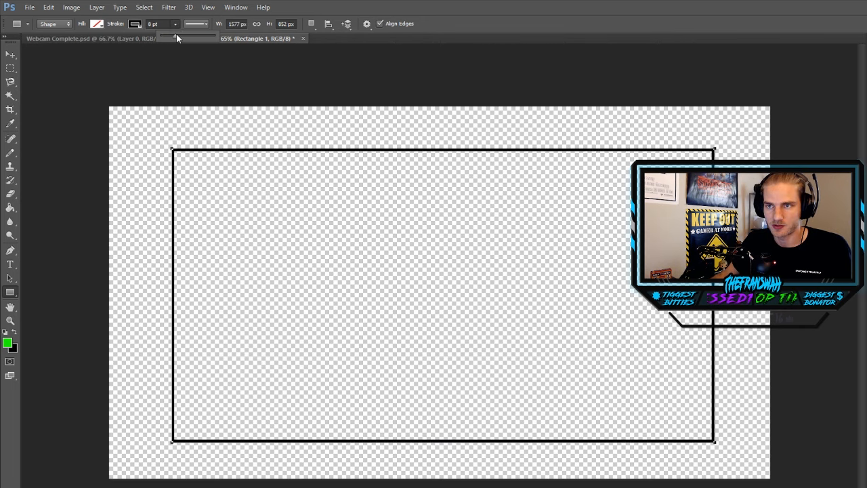
{"action": "left_click_drag", "start_coordinate": [178, 37], "coordinate": [190, 37]}
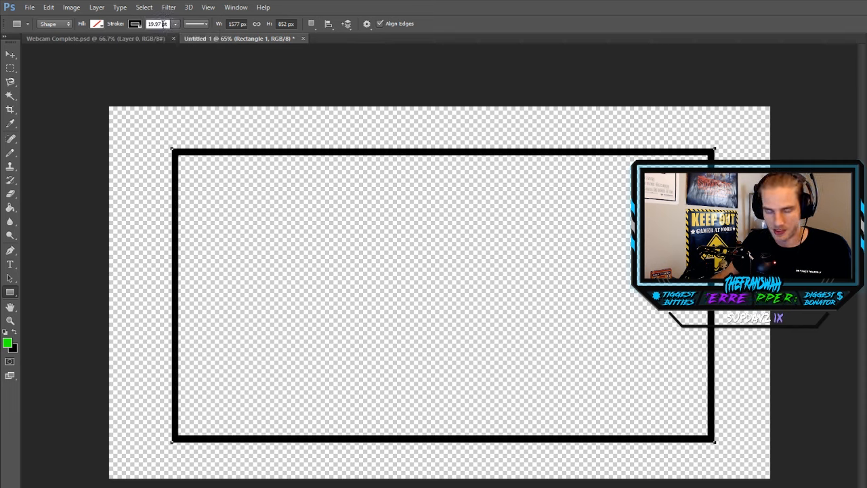
{"action": "left_click", "coordinate": [163, 24]}
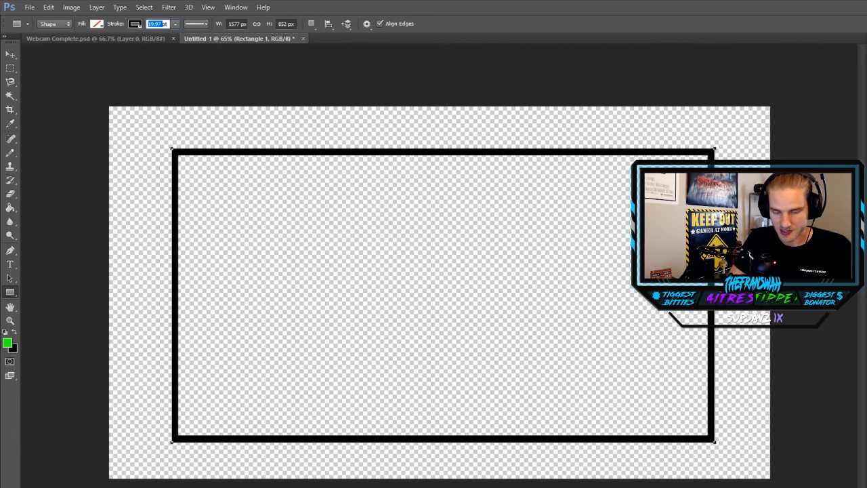
{"action": "type", "text": "20pt"}
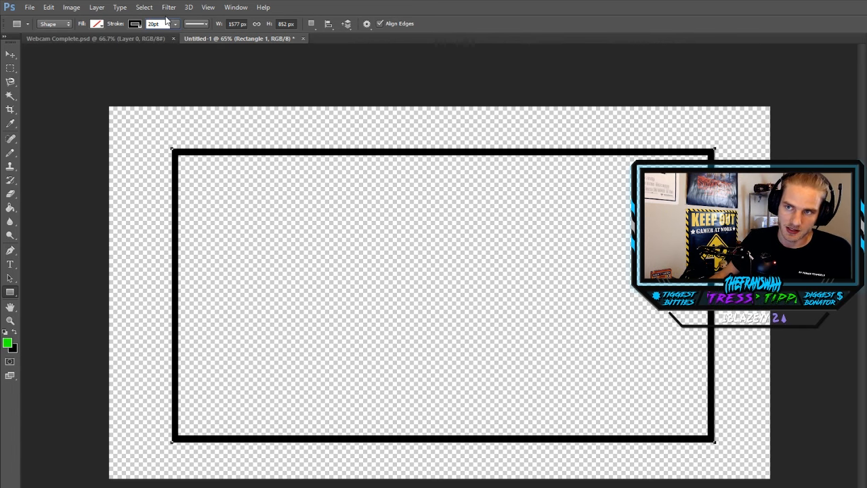
{"action": "key", "text": "Return"}
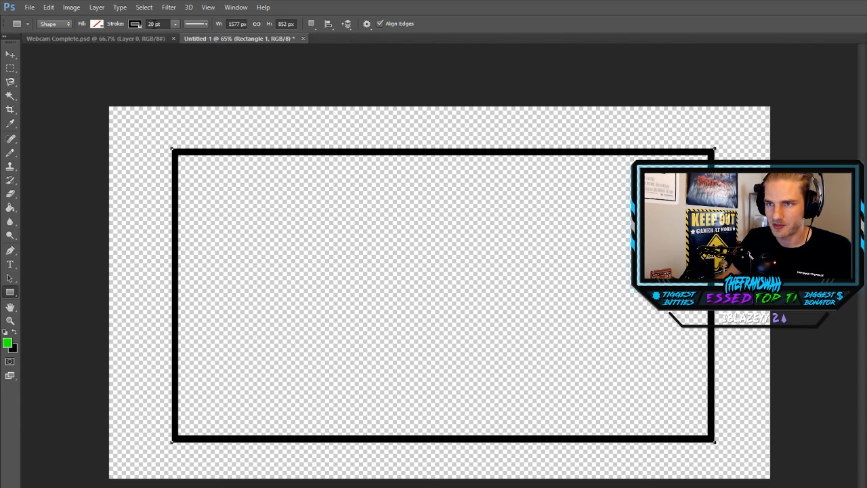
{"action": "left_click", "coordinate": [152, 24]}
{"action": "key", "text": "Return"}
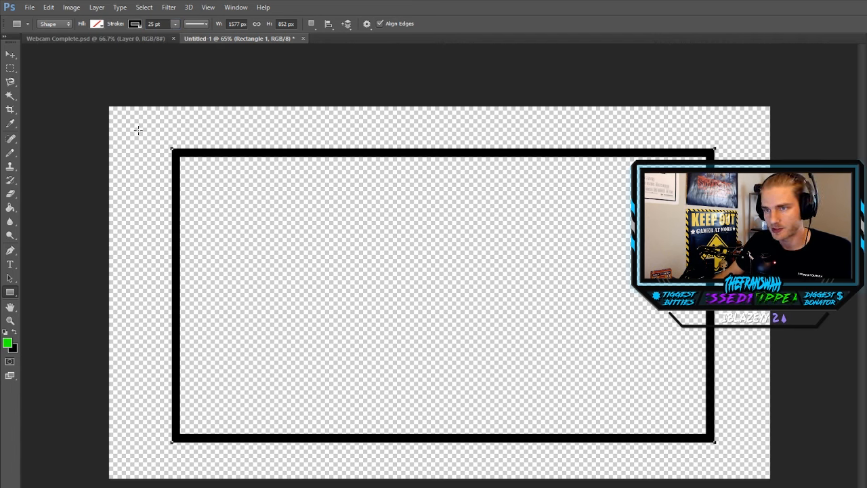
Step: Draw a larger rectangle about 1678 by 951 px around the first, with its stroke aligned to Center and Bevel corners
{"action": "mouse_move", "coordinate": [155, 133]}
{"action": "left_mouse_down"}
{"action": "mouse_move", "coordinate": [731, 444]}
{"action": "mouse_move", "coordinate": [739, 467]}
{"action": "mouse_move", "coordinate": [733, 460]}
{"action": "left_mouse_up"}
{"action": "left_click", "coordinate": [197, 24]}
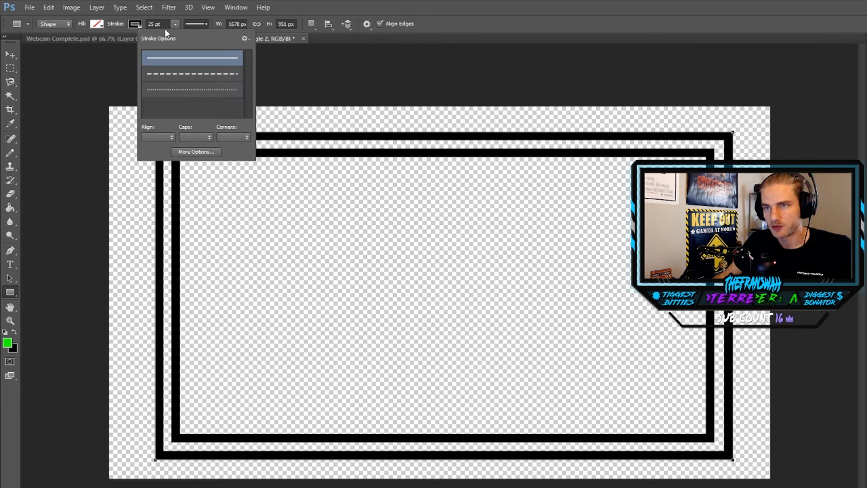
{"action": "left_click", "coordinate": [207, 24]}
{"action": "left_click", "coordinate": [207, 24]}
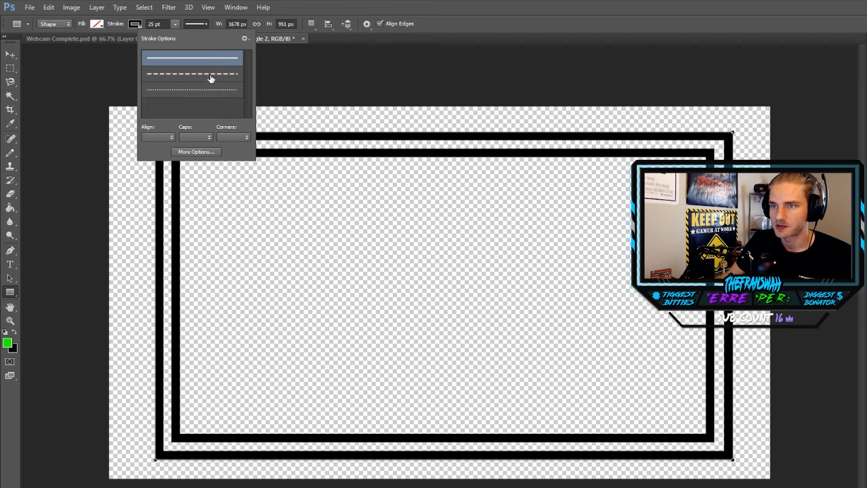
{"action": "left_click", "coordinate": [196, 152]}
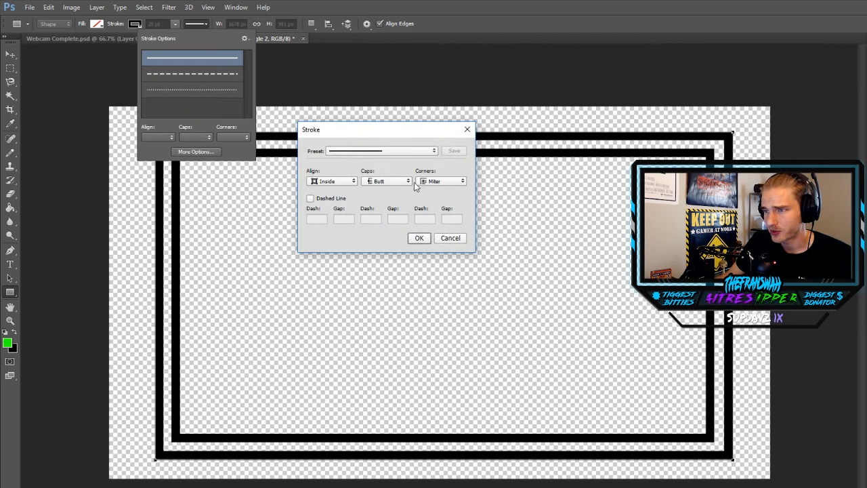
{"action": "left_click", "coordinate": [334, 183]}
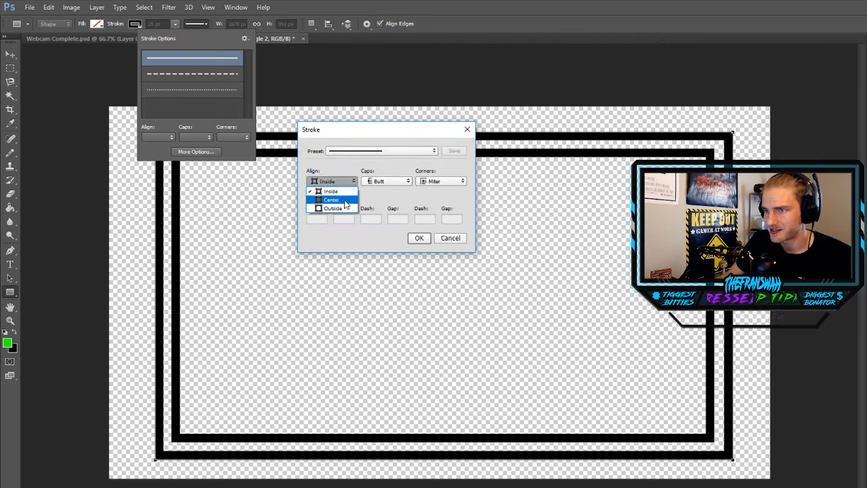
{"action": "left_click", "coordinate": [343, 199]}
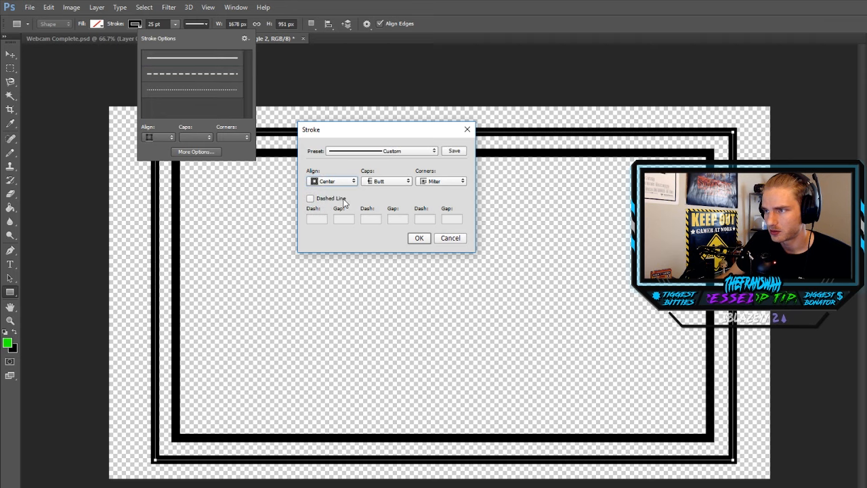
{"action": "left_click", "coordinate": [402, 184]}
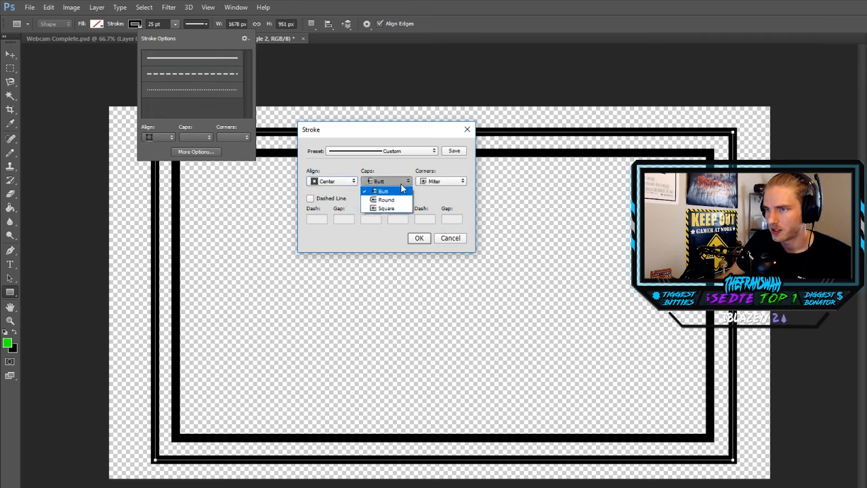
{"action": "left_click", "coordinate": [436, 184]}
{"action": "left_click", "coordinate": [437, 183]}
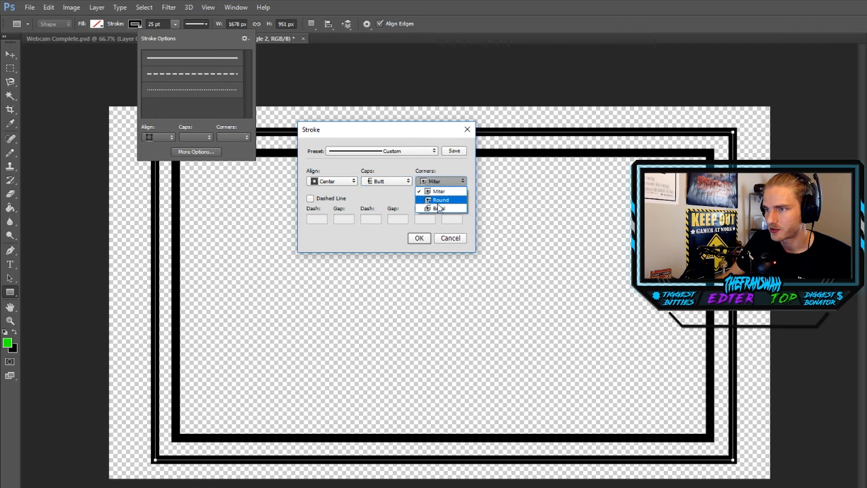
{"action": "left_click", "coordinate": [440, 208]}
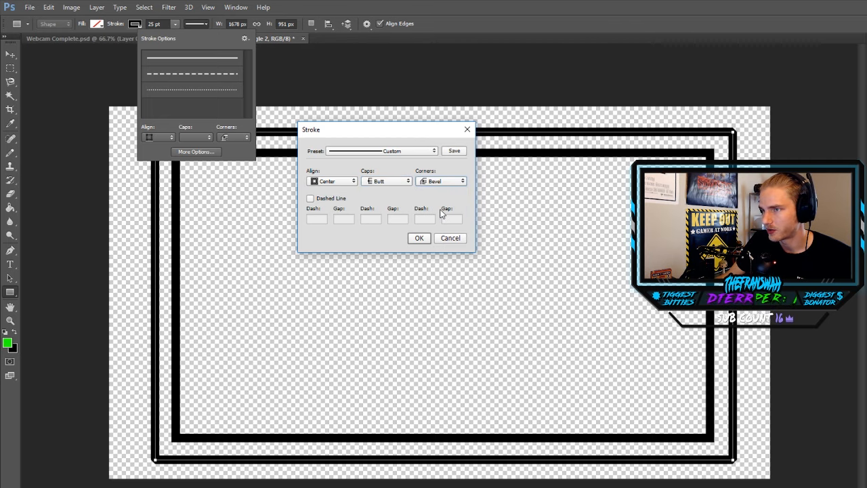
{"action": "left_click", "coordinate": [418, 238]}
Step: Merge the outer rectangle's layer down into the inner rectangle's layer
{"action": "key", "text": "v"}
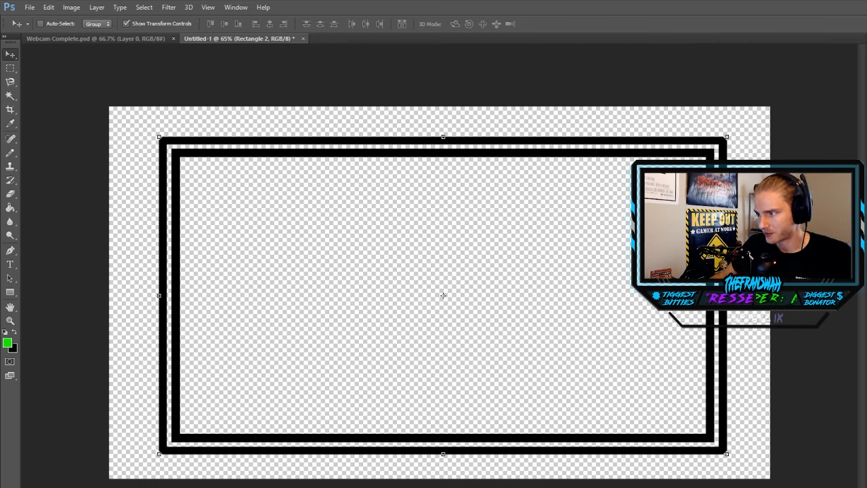
{"action": "right_click", "coordinate": [864, 366]}
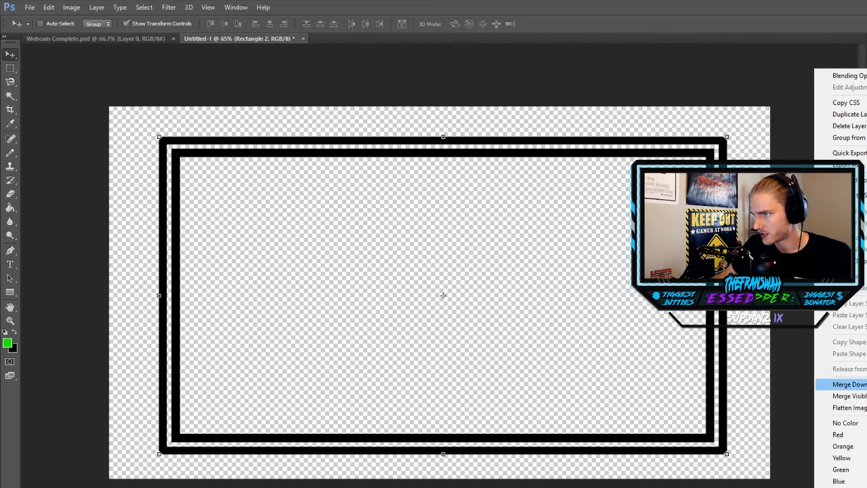
{"action": "left_click", "coordinate": [847, 384]}
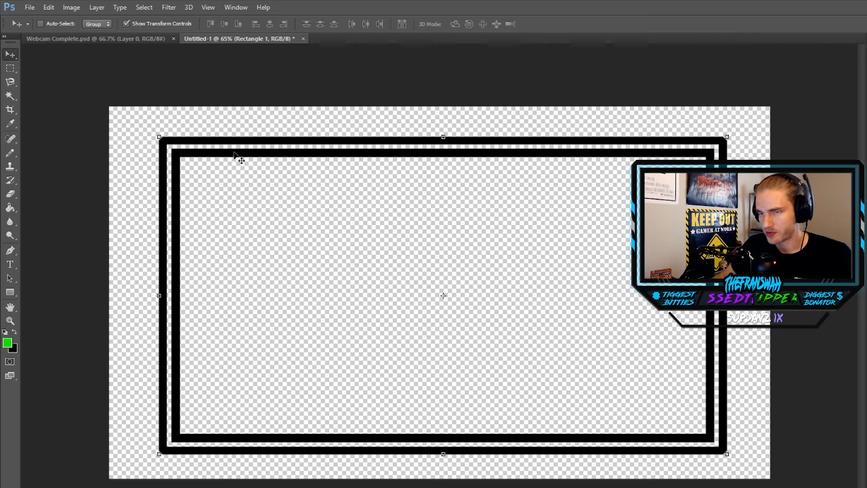
Step: Scale the merged double frame down to about two thirds and move it to the upper-left area of the canvas
{"action": "left_click_drag", "start_coordinate": [158, 137], "coordinate": [433, 287]}
{"action": "left_click_drag", "start_coordinate": [498, 316], "coordinate": [261, 188]}
{"action": "key", "text": "Escape"}
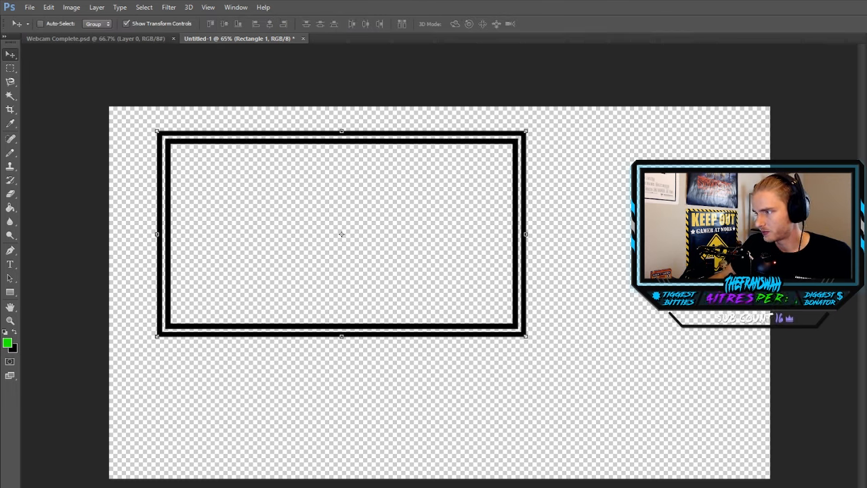
Step: Add a Bevel & Emboss effect to the frame layer with a shading angle of -150° and an altitude of 5°
{"action": "double_click", "coordinate": [864, 330]}
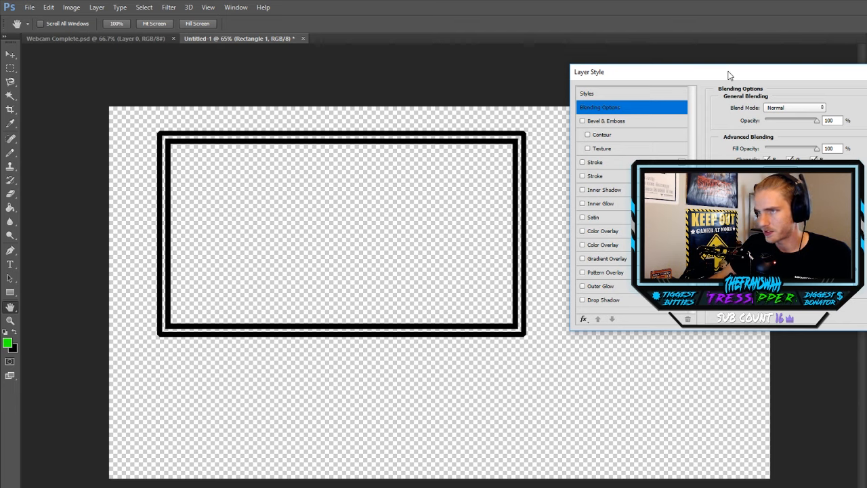
{"action": "left_click_drag", "start_coordinate": [730, 76], "coordinate": [433, 82]}
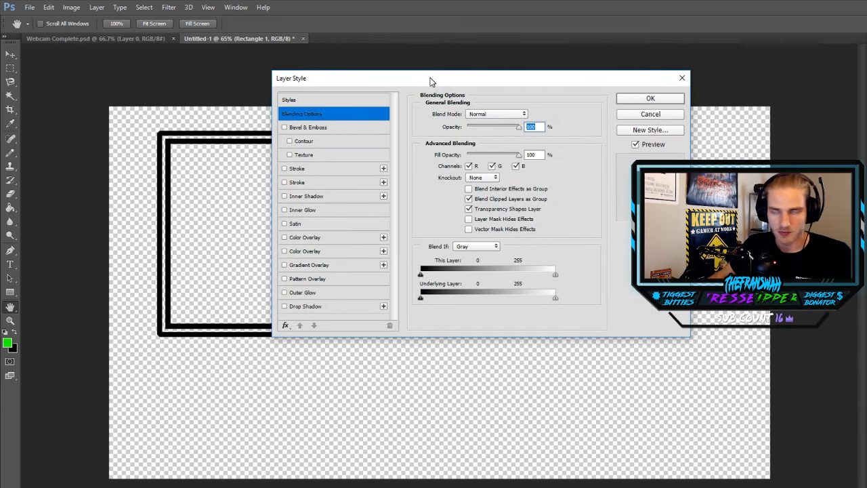
{"action": "left_click", "coordinate": [286, 131]}
{"action": "left_click", "coordinate": [466, 226]}
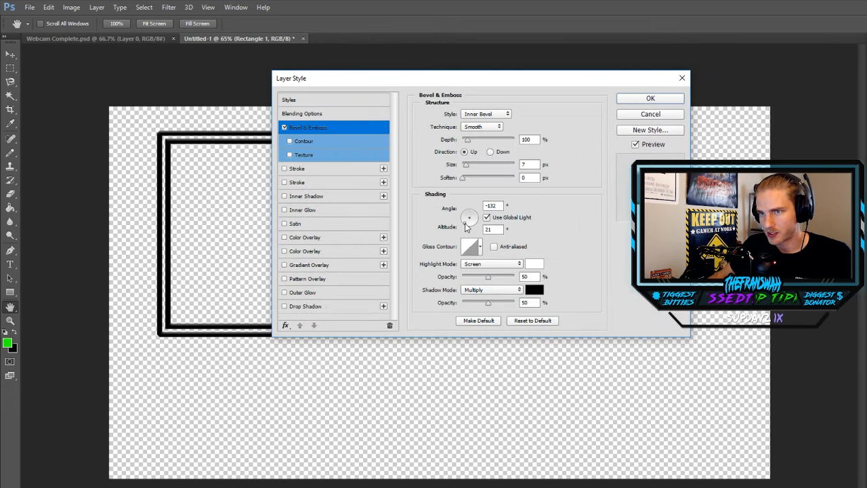
{"action": "left_click_drag", "start_coordinate": [466, 226], "coordinate": [465, 223]}
{"action": "left_click", "coordinate": [463, 222]}
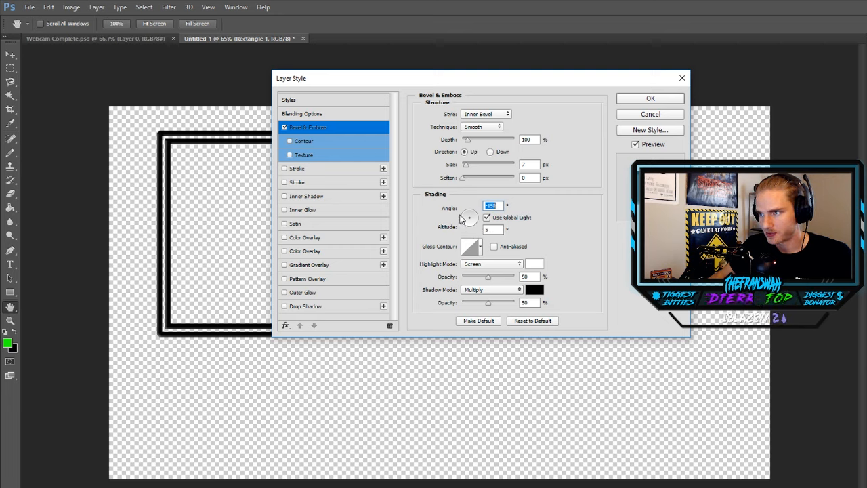
Step: Set the frame's bevel depth to 327% and apply the layer style
{"action": "left_click_drag", "start_coordinate": [466, 166], "coordinate": [483, 140]}
{"action": "left_click", "coordinate": [467, 178]}
{"action": "left_click_drag", "start_coordinate": [466, 86], "coordinate": [659, 80]}
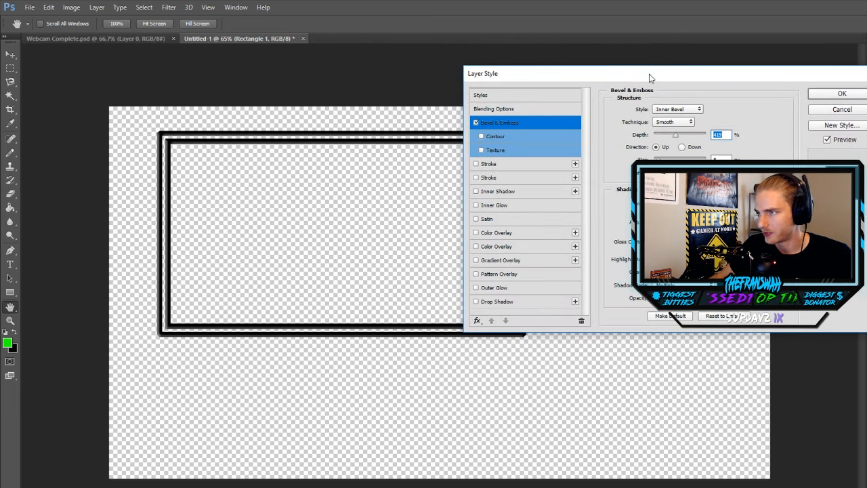
{"action": "left_click_drag", "start_coordinate": [676, 135], "coordinate": [671, 135]}
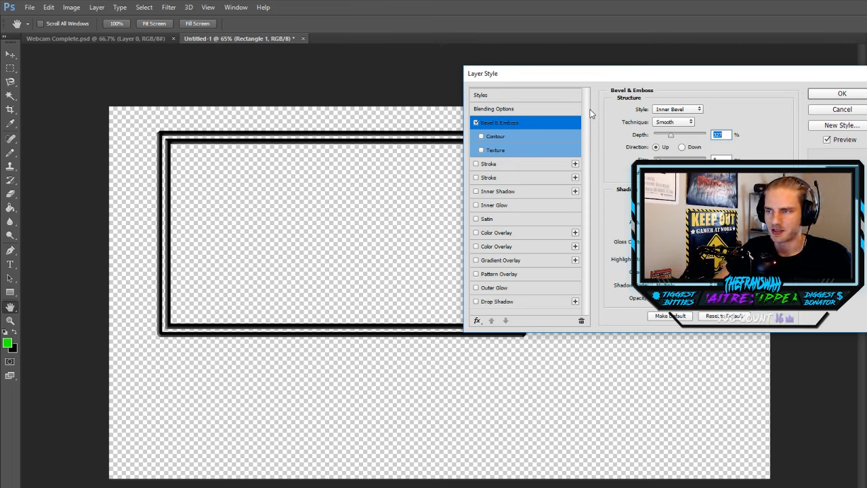
{"action": "key", "text": "Return"}
{"action": "key", "text": "v"}
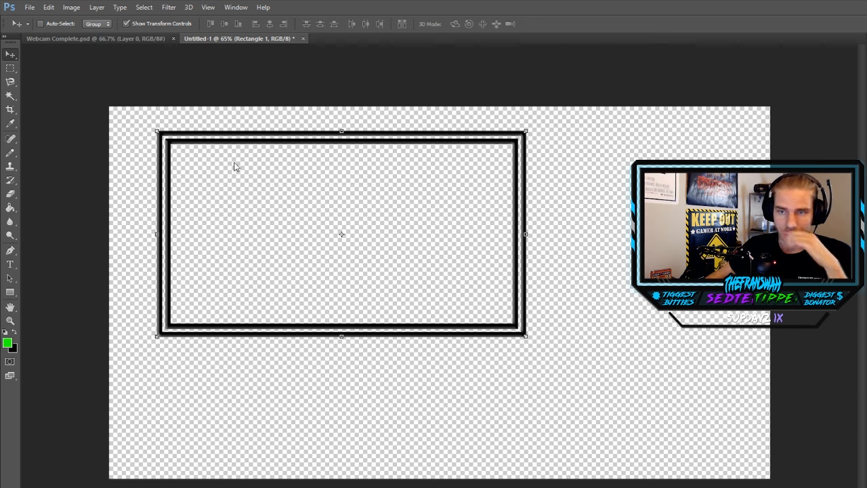
Step: Draw a three-segment Pen outline about 1054 by 84 px below the frame, with diagonal ends meeting its two lower corners
{"action": "left_click", "coordinate": [10, 253]}
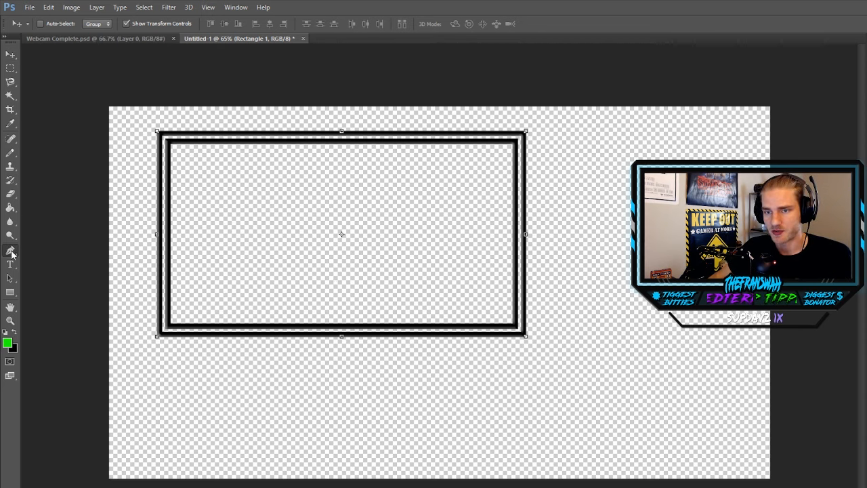
{"action": "left_click", "coordinate": [163, 341]}
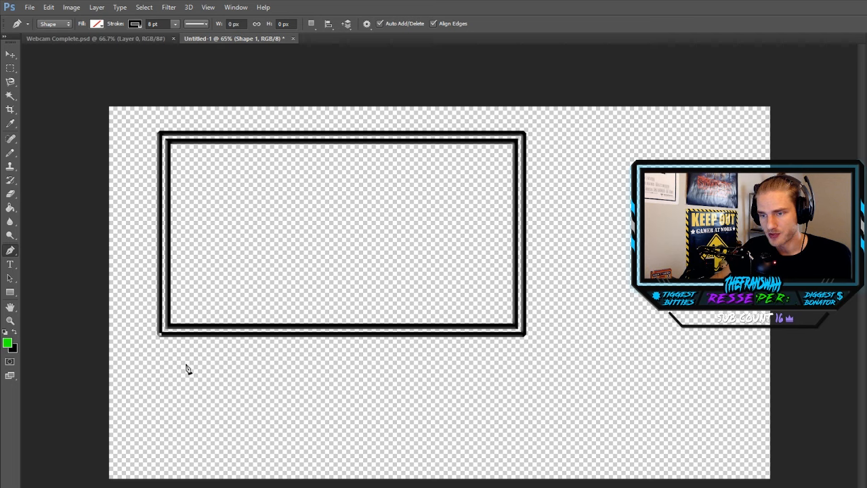
{"action": "left_click", "coordinate": [190, 364], "text": "shift"}
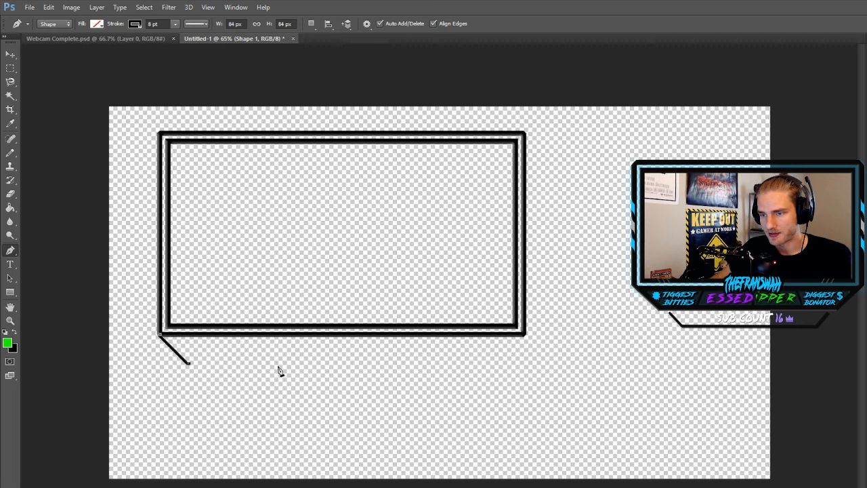
{"action": "left_click", "coordinate": [495, 370], "text": "shift"}
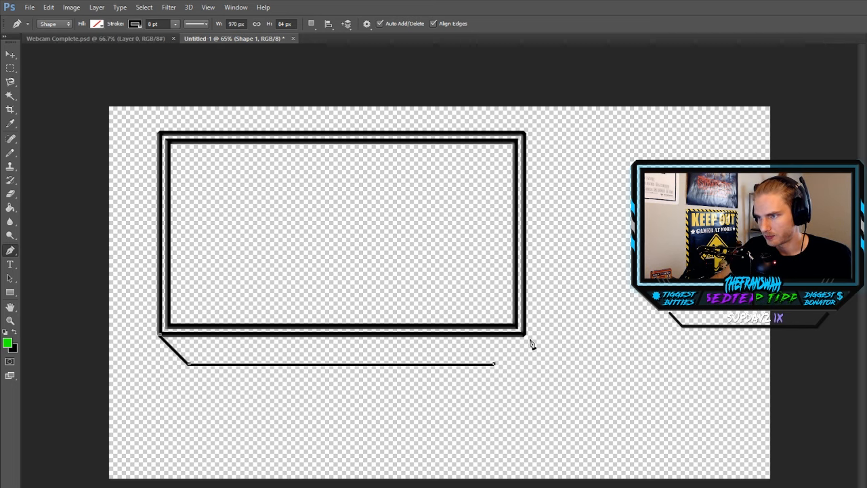
{"action": "left_click", "coordinate": [526, 337], "text": "shift"}
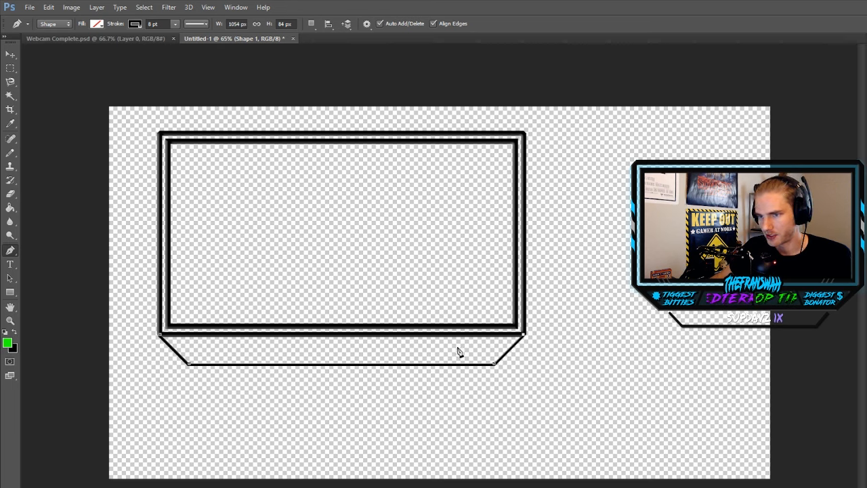
Step: Thicken the stroke of the pen-drawn outline and move it slightly up against the frame's lower edge
{"action": "left_click", "coordinate": [151, 24]}
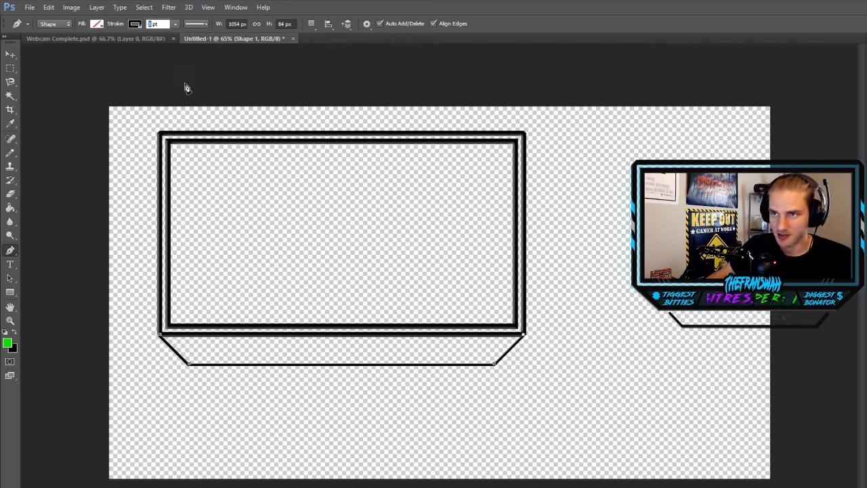
{"action": "left_click", "coordinate": [10, 54]}
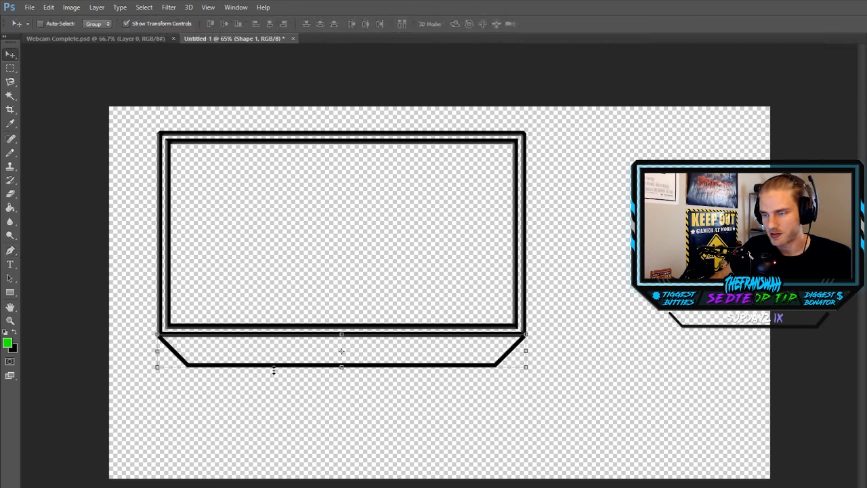
{"action": "left_click_drag", "start_coordinate": [281, 357], "coordinate": [282, 352]}
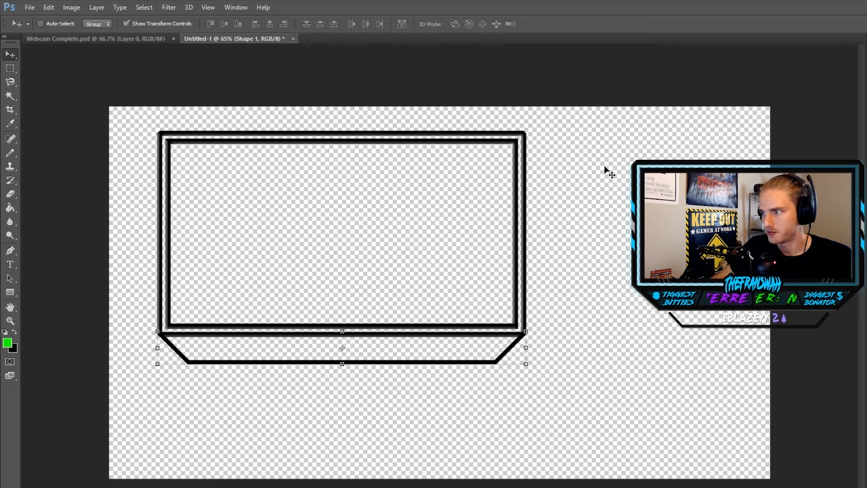
Step: Add a Bevel & Emboss effect to the pen-drawn outline and merge its layer down into the frame
{"action": "right_click", "coordinate": [866, 339]}
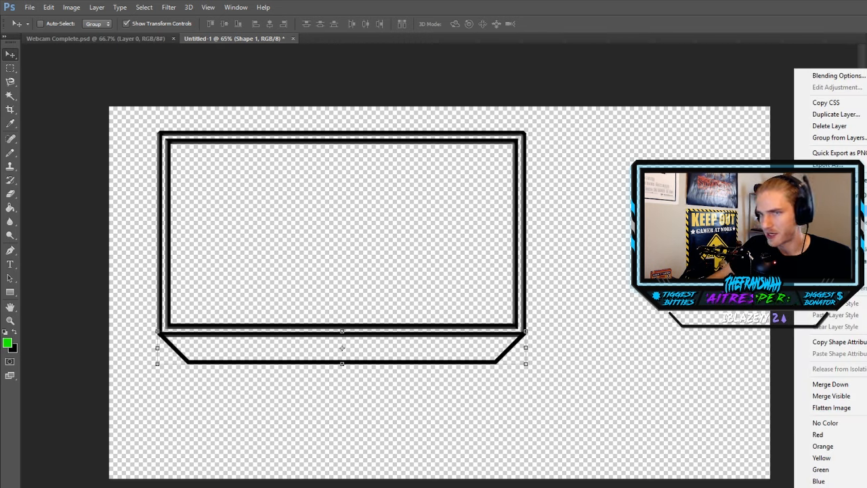
{"action": "left_click", "coordinate": [839, 75]}
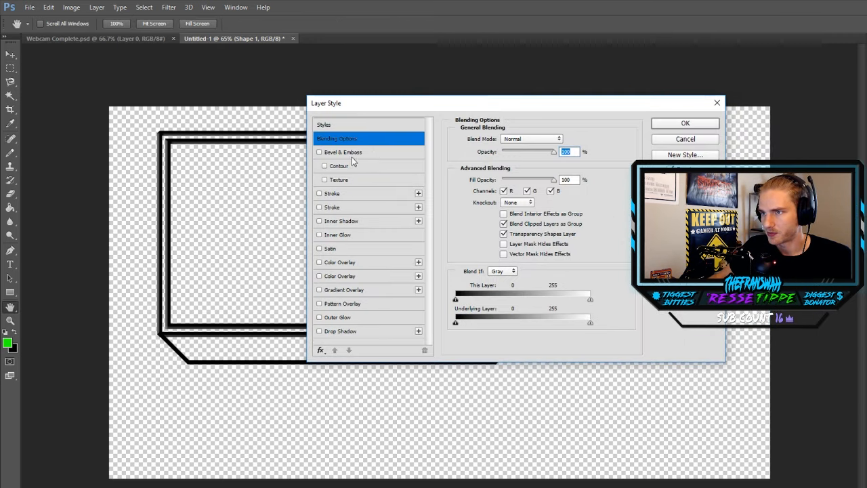
{"action": "left_click", "coordinate": [320, 152]}
{"action": "left_click", "coordinate": [381, 154]}
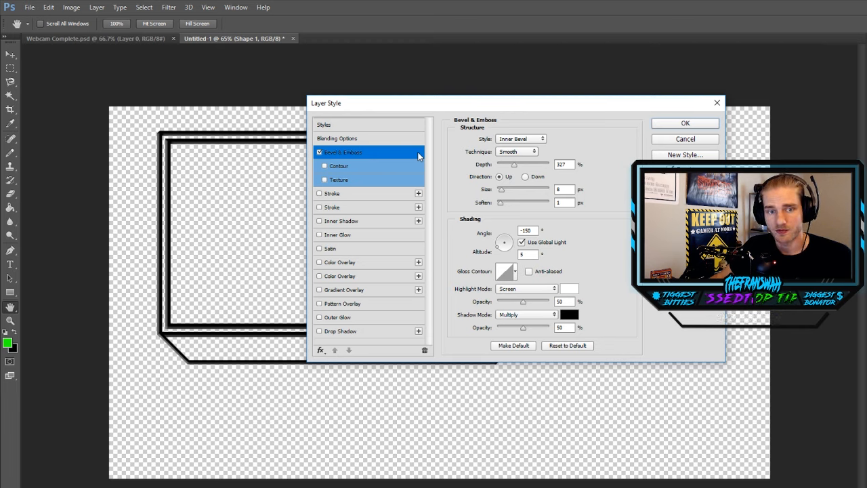
{"action": "left_click", "coordinate": [685, 124]}
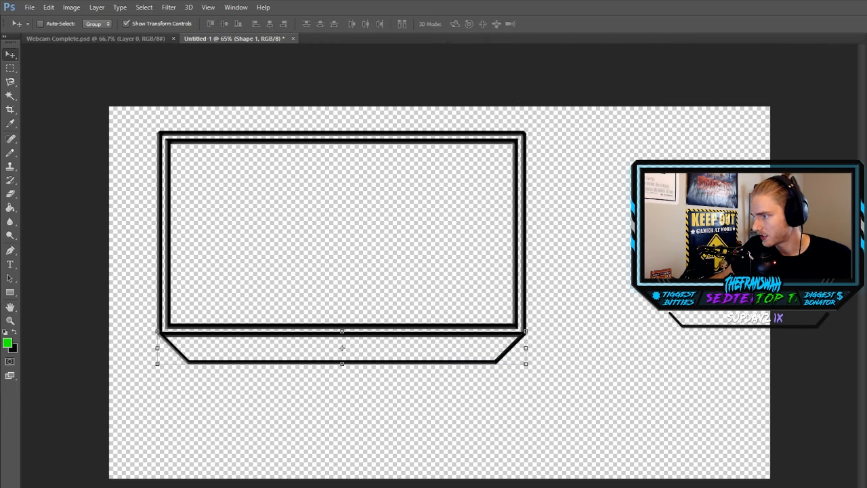
{"action": "right_click", "coordinate": [865, 409]}
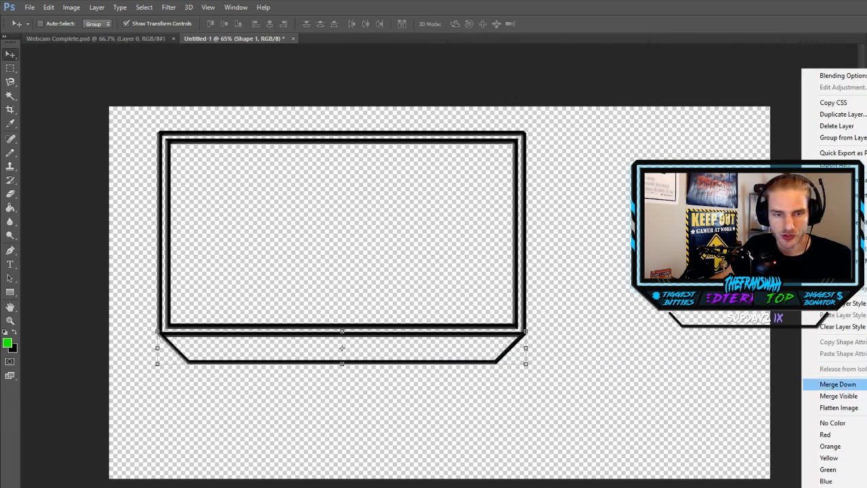
{"action": "key", "text": "Return"}
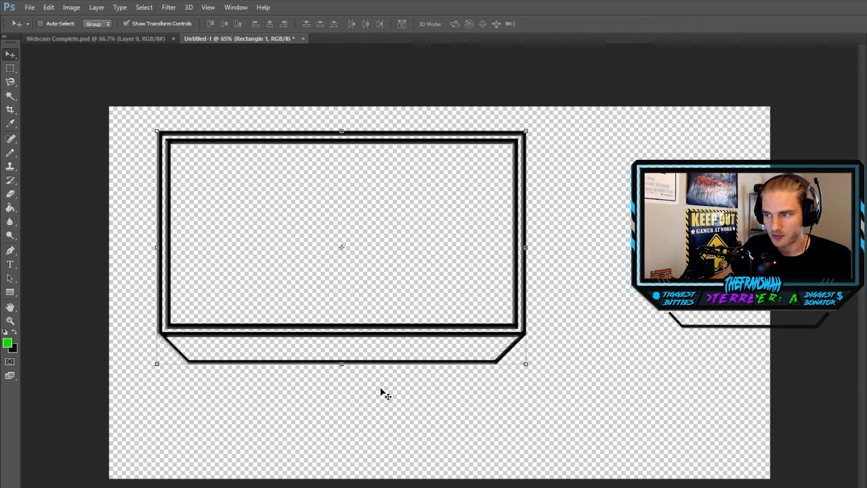
Step: Draw a vertical Pen line about 82 px high across the middle of the lower panel as a divider
{"action": "scroll", "coordinate": [177, 356], "scroll_direction": "up", "scroll_amount": 4}
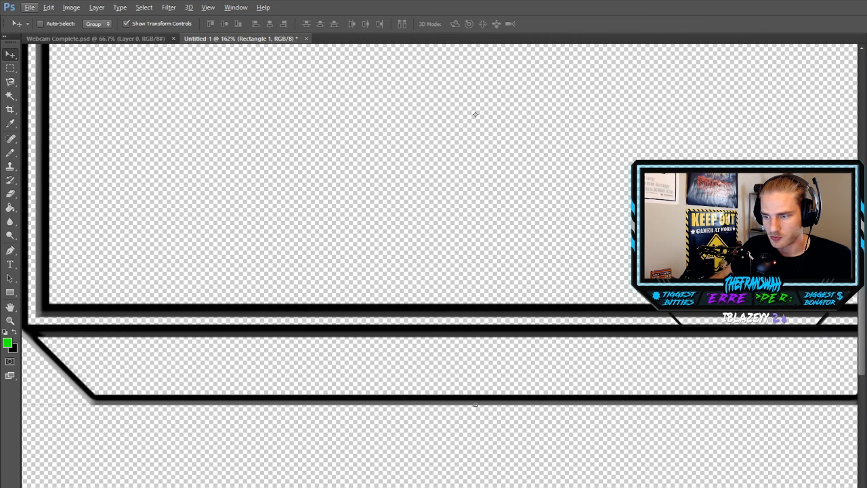
{"action": "scroll", "coordinate": [153, 380], "scroll_direction": "left", "scroll_amount": 7}
{"action": "scroll", "coordinate": [151, 384], "scroll_direction": "up", "scroll_amount": 2}
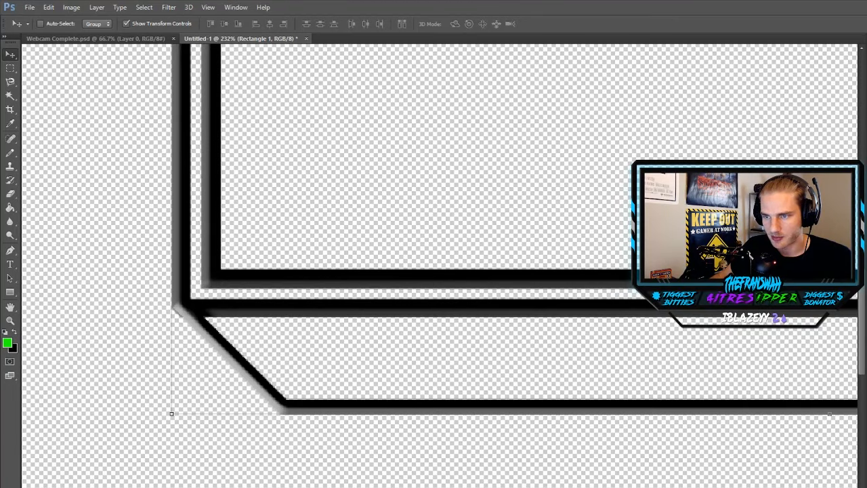
{"action": "scroll", "coordinate": [151, 383], "scroll_direction": "right", "scroll_amount": 15}
{"action": "scroll", "coordinate": [24, 437], "scroll_direction": "down", "scroll_amount": 3}
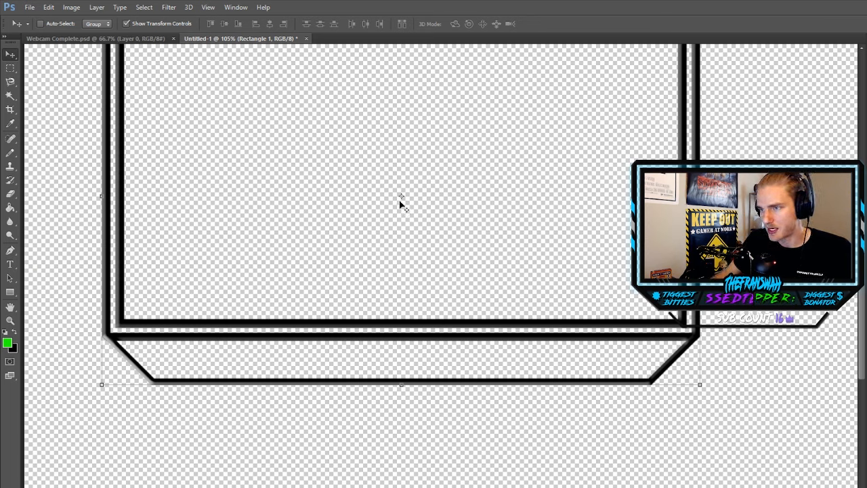
{"action": "key", "text": "p"}
{"action": "left_click", "coordinate": [409, 336]}
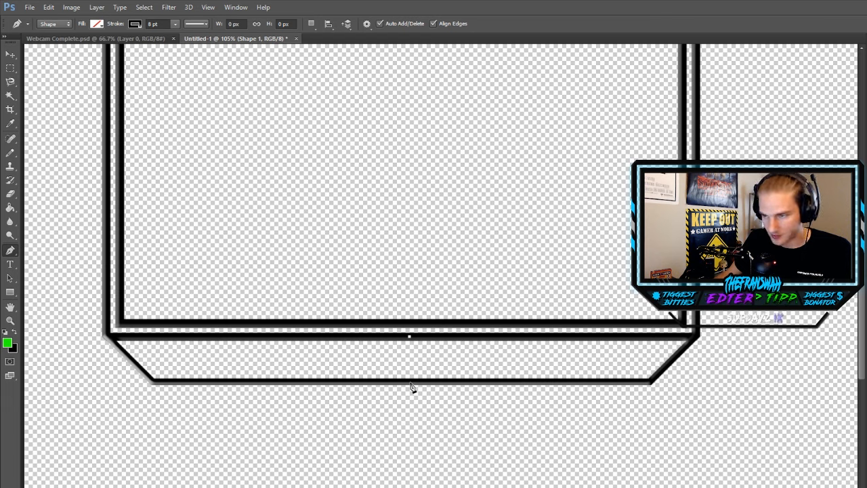
{"action": "left_click", "coordinate": [410, 384]}
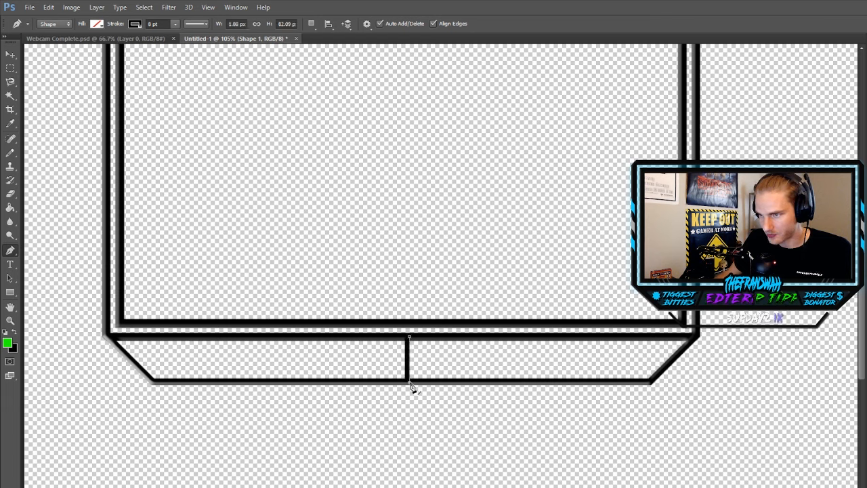
Step: Set the middle divider's stroke alignment to Center and merge its layer down into the frame
{"action": "left_click", "coordinate": [200, 23]}
{"action": "left_click", "coordinate": [206, 155]}
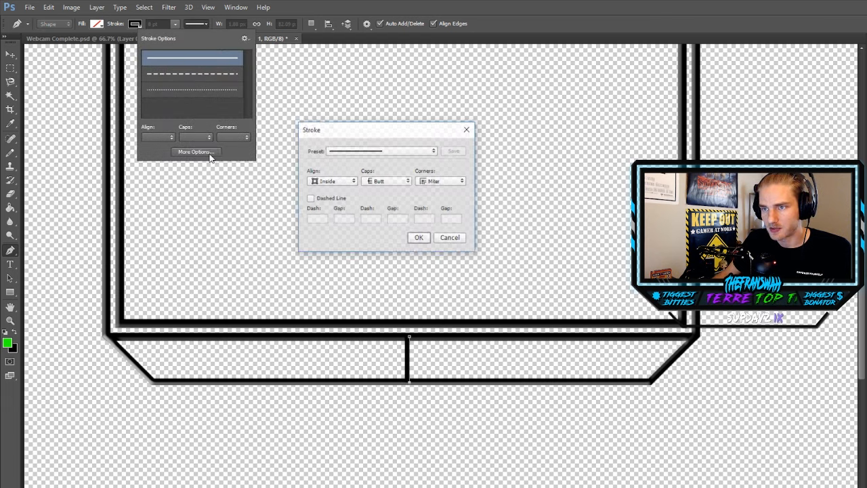
{"action": "left_click", "coordinate": [344, 182]}
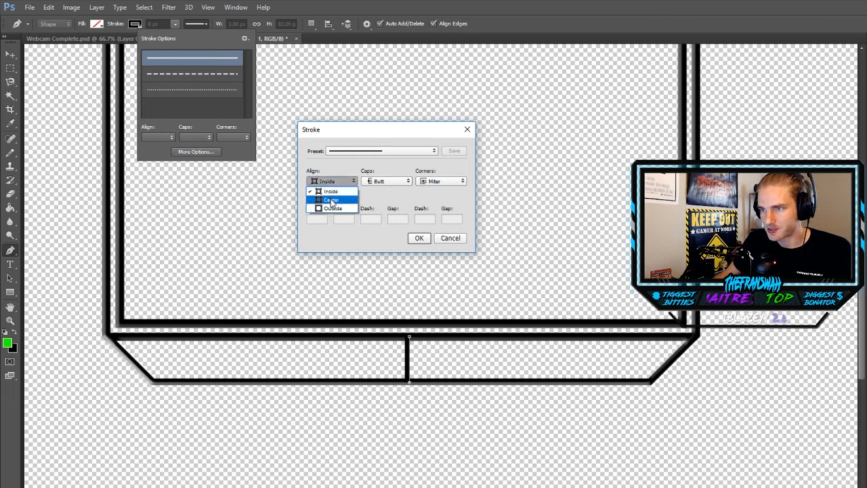
{"action": "left_click", "coordinate": [332, 201]}
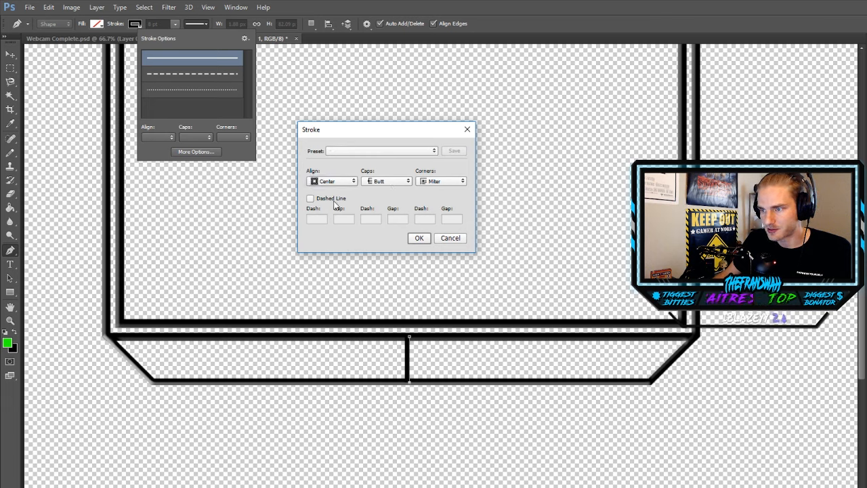
{"action": "left_click", "coordinate": [418, 239]}
{"action": "right_click", "coordinate": [866, 396]}
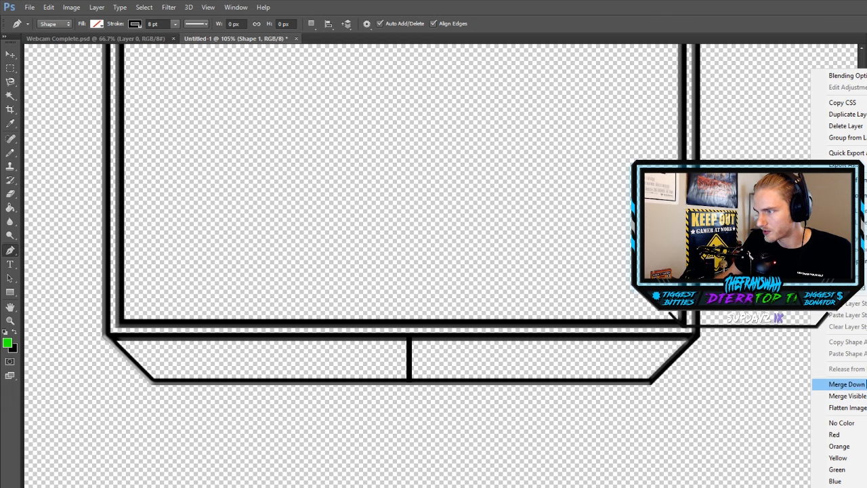
{"action": "left_click", "coordinate": [850, 385]}
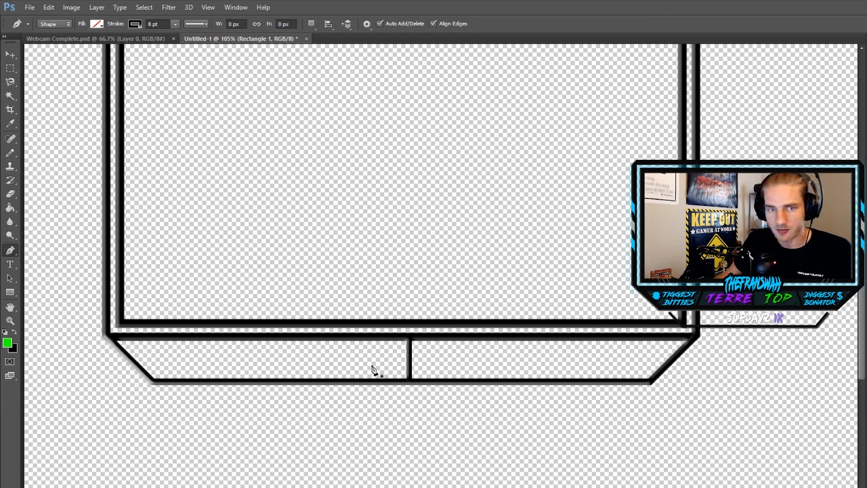
Step: Draw a slanted Pen divider about 64 by 81 px in the panel's left half, with its stroke aligned to Center
{"action": "left_click", "coordinate": [280, 337]}
{"action": "left_click", "coordinate": [244, 381]}
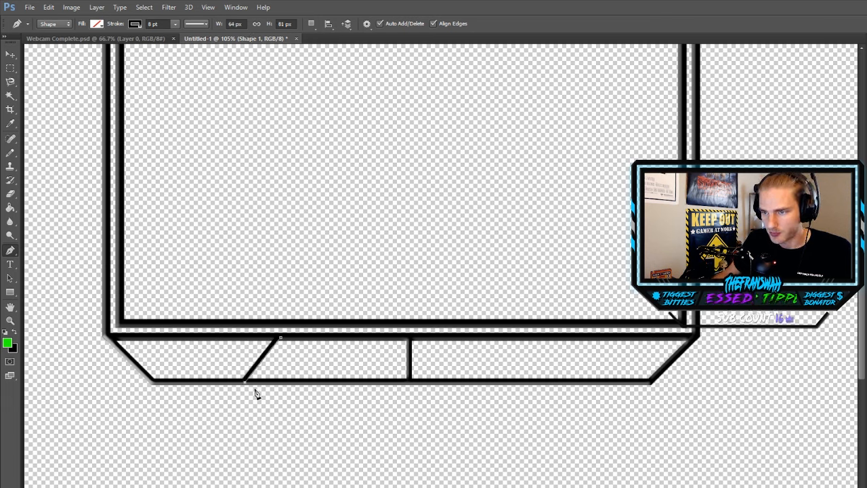
{"action": "left_click", "coordinate": [196, 24]}
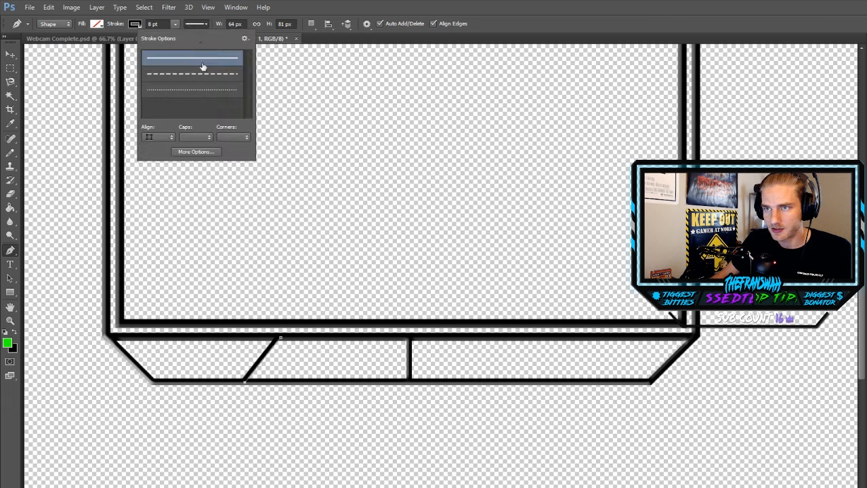
{"action": "left_click", "coordinate": [197, 153]}
{"action": "left_click", "coordinate": [334, 181]}
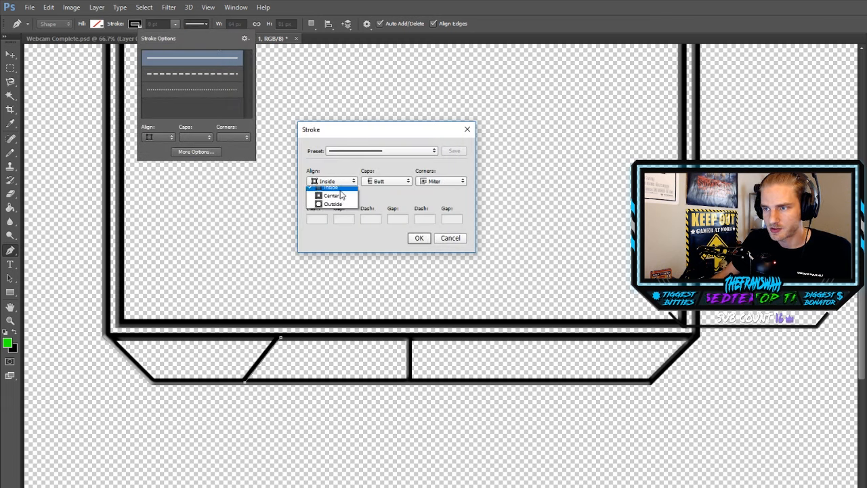
{"action": "left_click", "coordinate": [333, 201]}
{"action": "left_click", "coordinate": [419, 238]}
Step: Merge the left slanted divider's layer down into the frame
{"action": "key", "text": "v"}
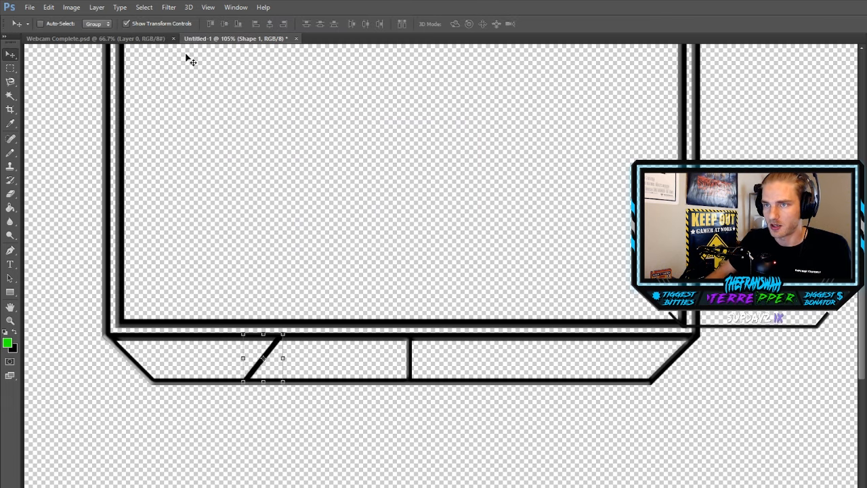
{"action": "right_click", "coordinate": [866, 380]}
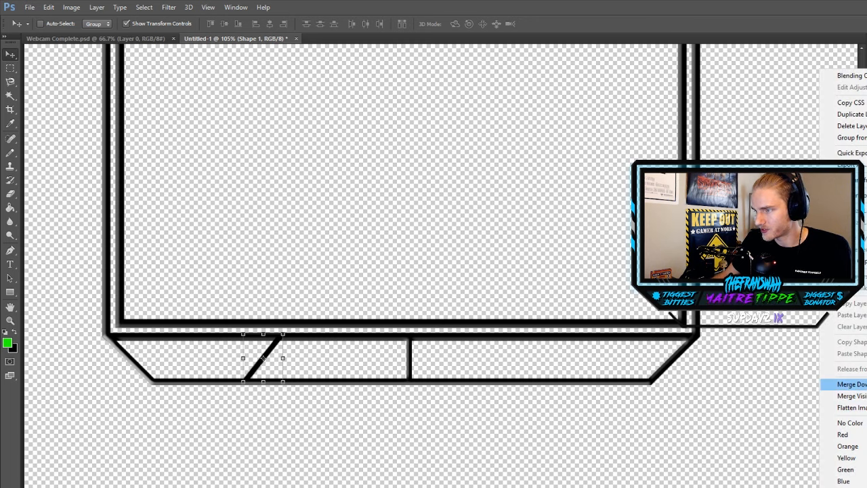
{"action": "left_click", "coordinate": [847, 384]}
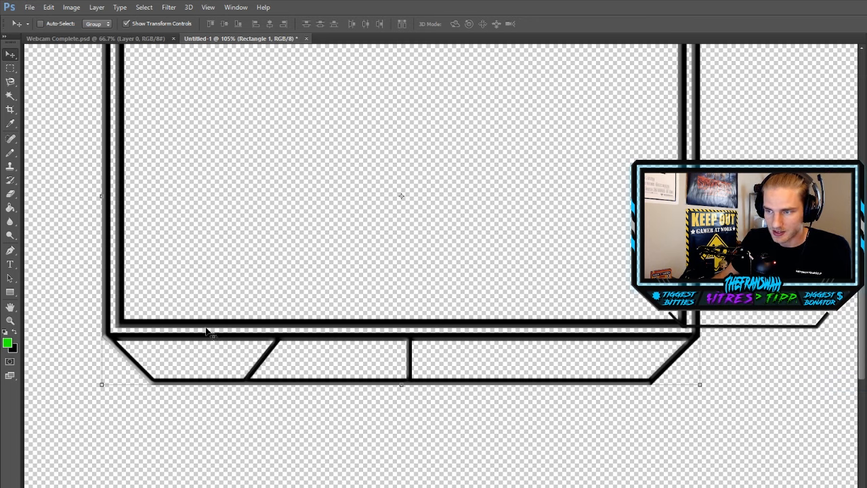
Step: Draw an oppositely slanted Pen divider about 51 by 78 px in the panel's right half, redoing its lower endpoint until it fits
{"action": "left_click", "coordinate": [10, 250]}
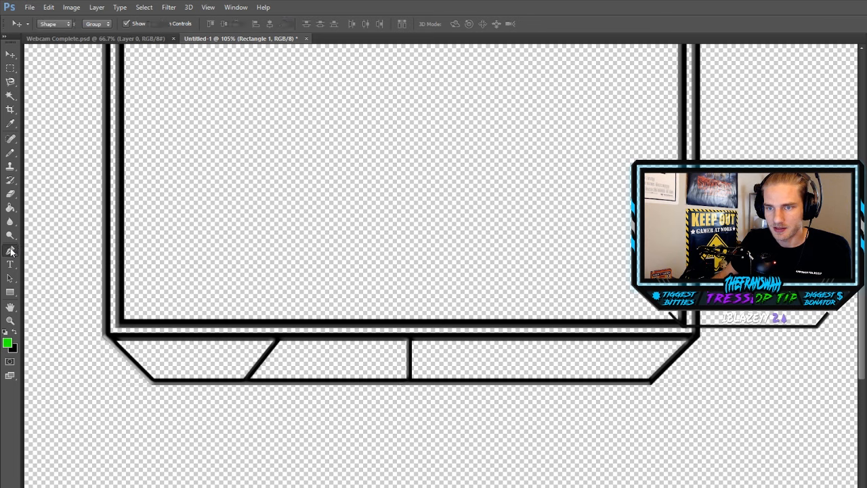
{"action": "left_click", "coordinate": [546, 338]}
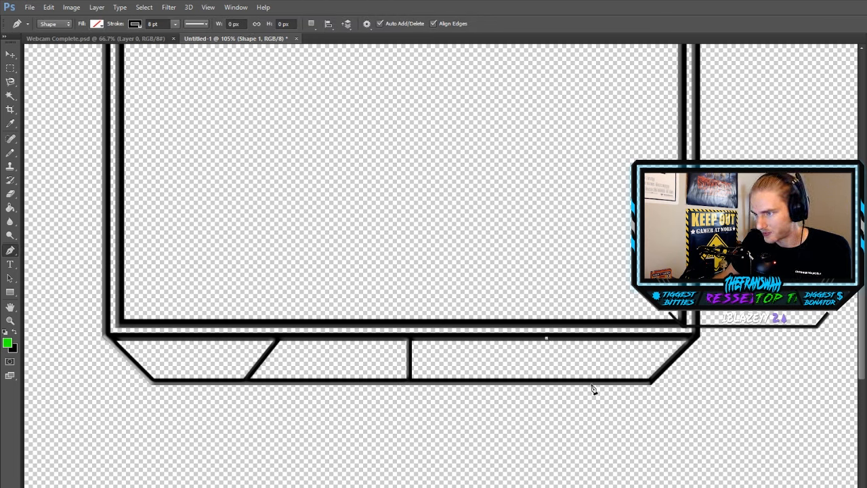
{"action": "left_click", "coordinate": [589, 382]}
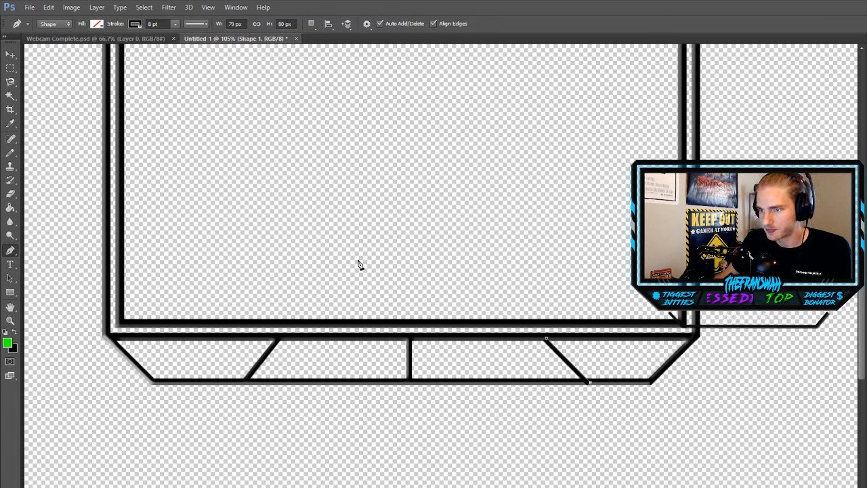
{"action": "key", "text": "ctrl+z"}
{"action": "left_click", "coordinate": [570, 382]}
{"action": "key", "text": "ctrl+z"}
{"action": "left_click", "coordinate": [577, 381]}
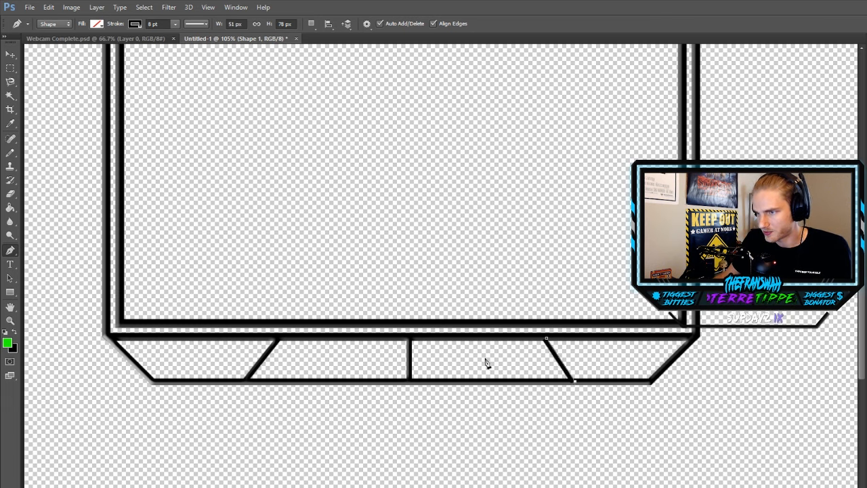
Step: Nudge the right slanted divider slightly into place and merge its layer down into the frame
{"action": "left_click", "coordinate": [10, 55]}
{"action": "mouse_move", "coordinate": [557, 351]}
{"action": "left_mouse_down"}
{"action": "mouse_move", "coordinate": [257, 351]}
{"action": "mouse_move", "coordinate": [557, 352]}
{"action": "left_mouse_up"}
{"action": "right_click", "coordinate": [866, 397]}
{"action": "left_click", "coordinate": [866, 211]}
{"action": "right_click", "coordinate": [866, 393]}
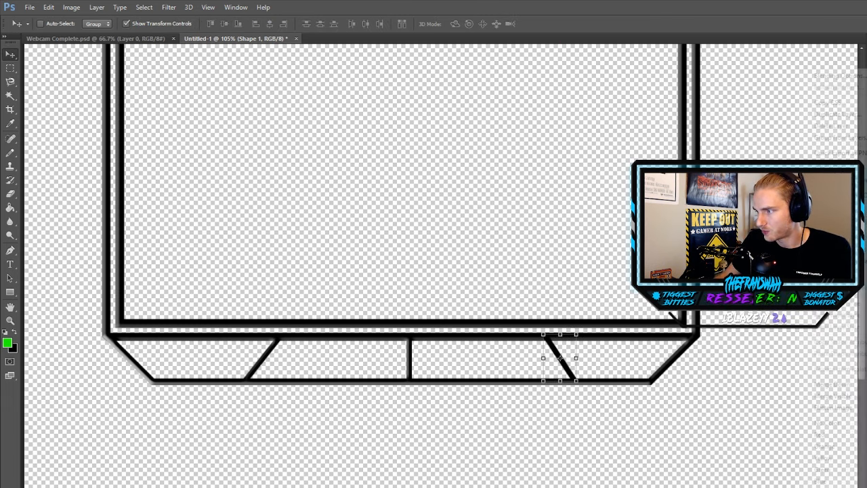
{"action": "left_click", "coordinate": [861, 395]}
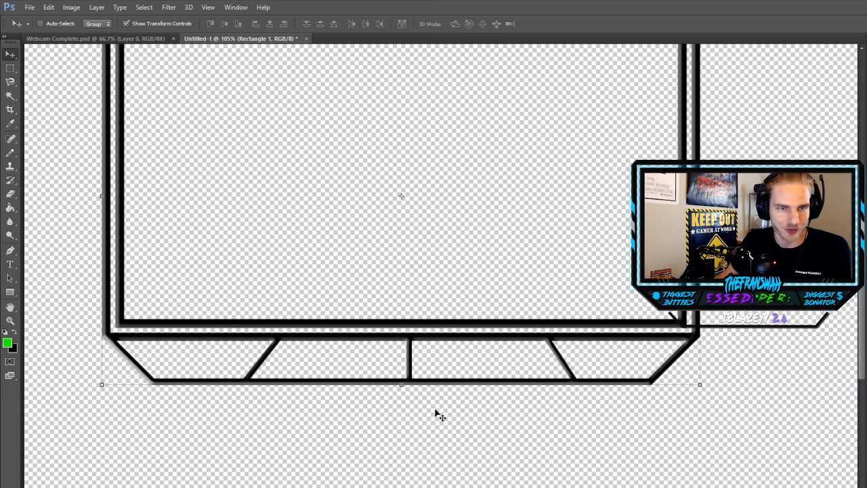
Step: Draw a grey-filled Pen parallelogram without stroke, about 24 by 99 px, inside the frame on its own layer
{"action": "scroll", "coordinate": [438, 406], "scroll_direction": "down", "scroll_amount": 3}
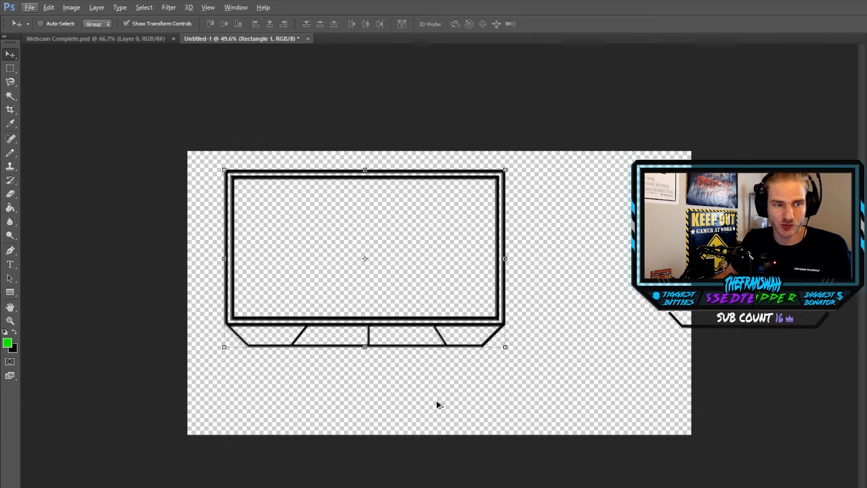
{"action": "scroll", "coordinate": [441, 403], "scroll_direction": "up", "scroll_amount": 3}
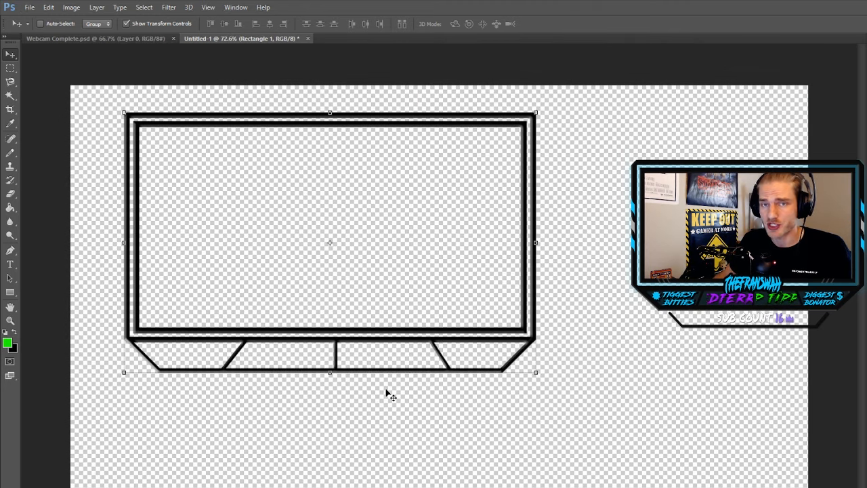
{"action": "scroll", "coordinate": [201, 251], "scroll_direction": "up", "scroll_amount": 3}
{"action": "left_click", "coordinate": [12, 251]}
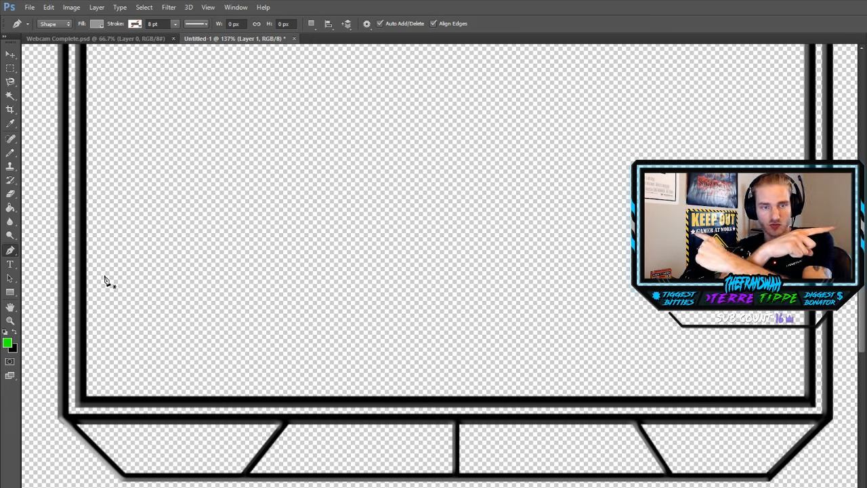
{"action": "left_click", "coordinate": [215, 149]}
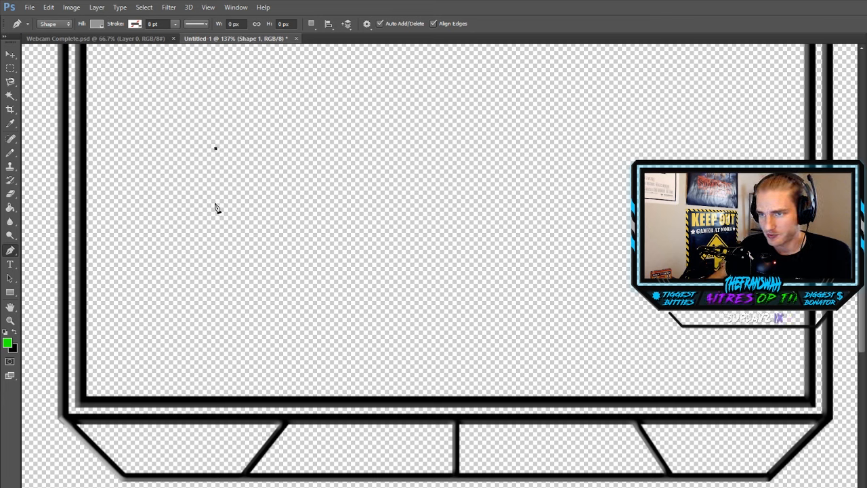
{"action": "left_click", "coordinate": [215, 202]}
{"action": "left_click", "coordinate": [232, 219]}
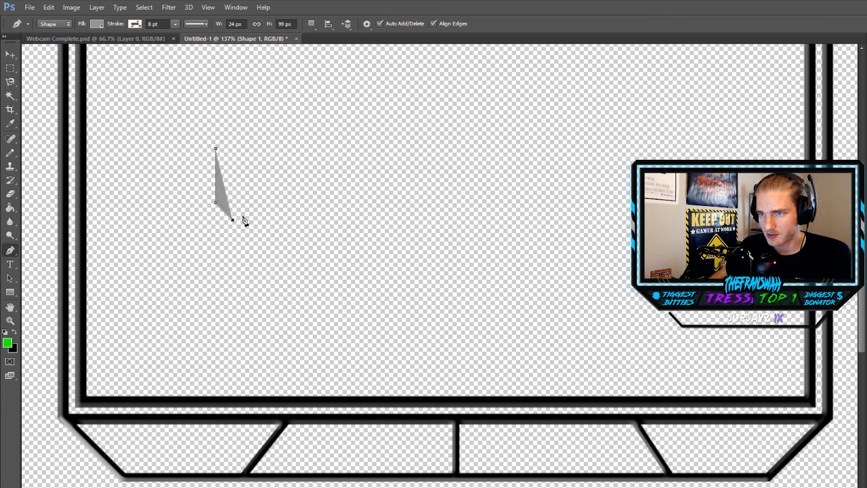
{"action": "left_click", "coordinate": [232, 166]}
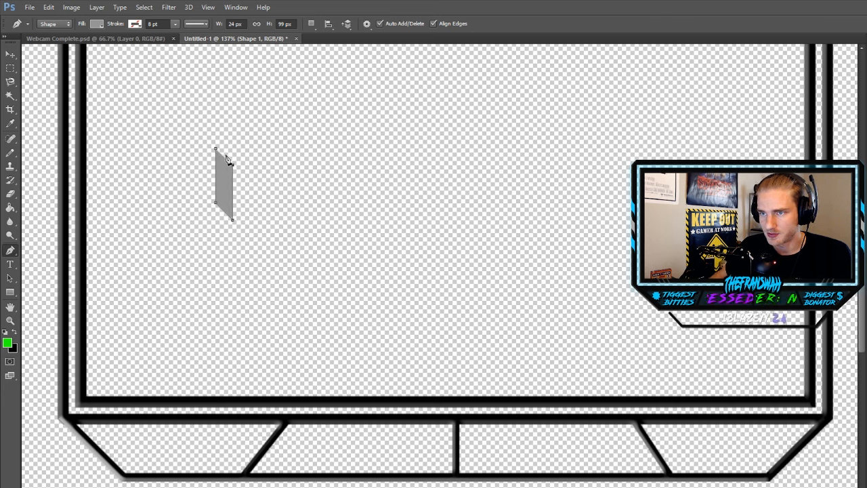
{"action": "left_click", "coordinate": [10, 55]}
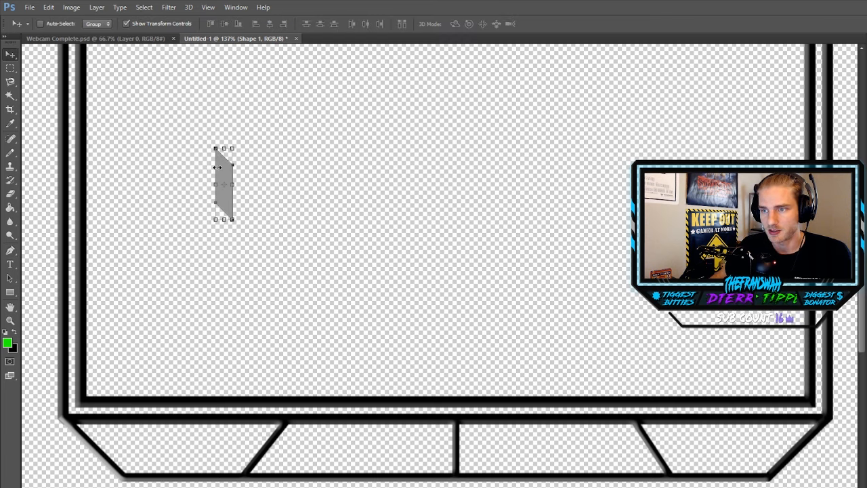
Step: Draw a grey Pen triangle about 15 by 34 px over the slanted upper edge of the parallelogram, as a pointed tip
{"action": "left_click_drag", "start_coordinate": [217, 167], "coordinate": [235, 194]}
{"action": "key", "text": "p"}
{"action": "scroll", "coordinate": [219, 203], "scroll_direction": "up", "scroll_amount": 3}
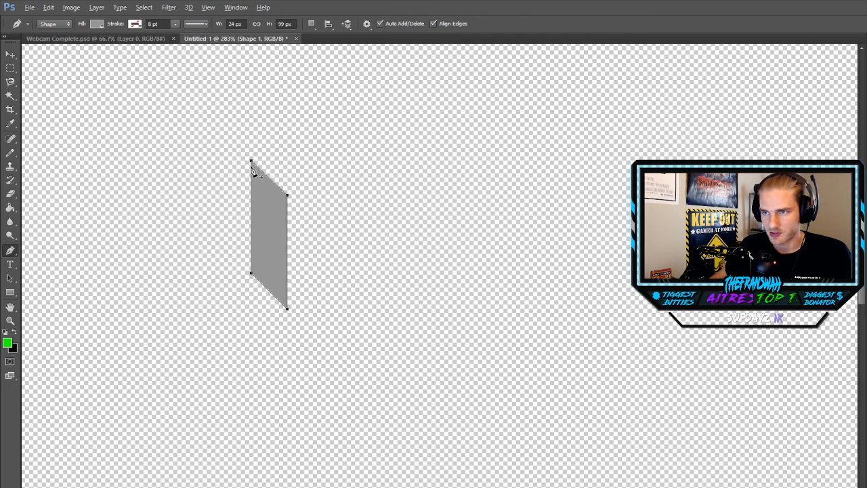
{"action": "scroll", "coordinate": [252, 169], "scroll_direction": "up", "scroll_amount": 4}
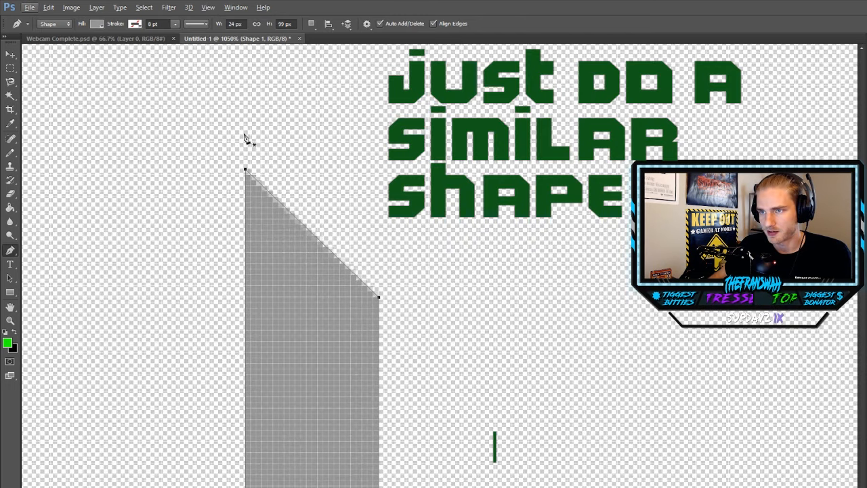
{"action": "left_click", "coordinate": [239, 52]}
{"action": "left_click", "coordinate": [244, 175]}
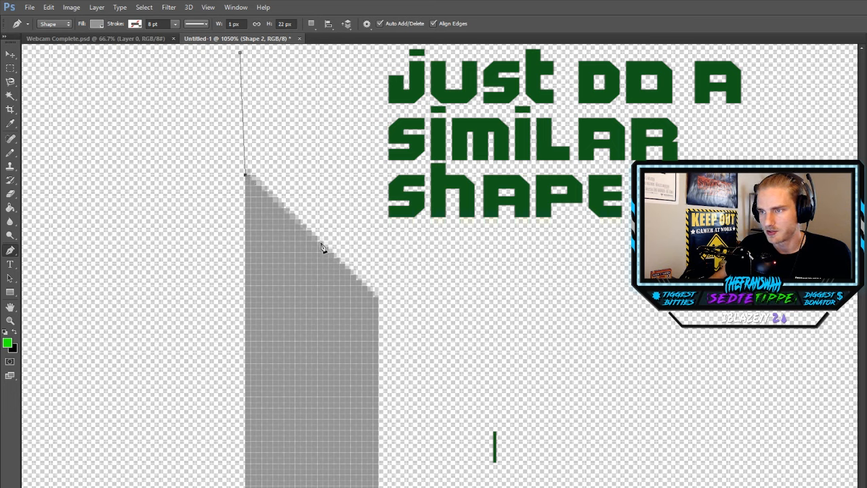
{"action": "left_click", "coordinate": [323, 241]}
{"action": "left_click", "coordinate": [240, 52]}
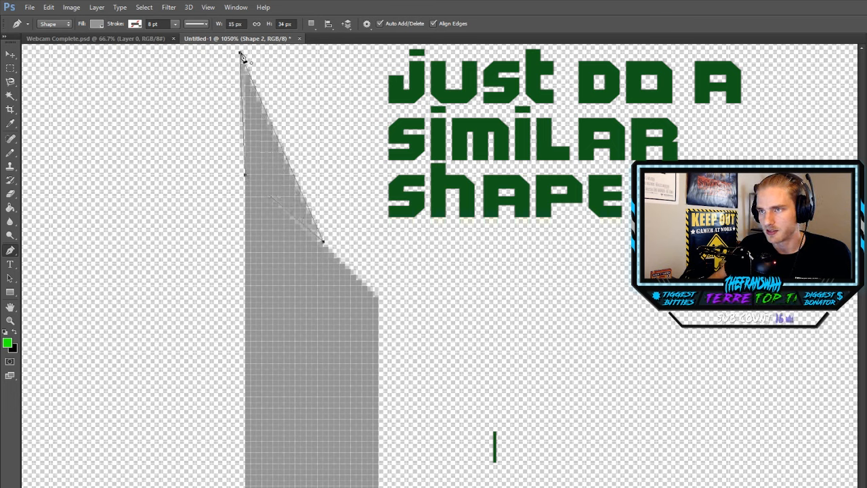
Step: Scale the triangular tip to 133.33% width and 117.65% height and position it on the parallelogram's upper edge
{"action": "key", "text": "v"}
{"action": "left_click_drag", "start_coordinate": [323, 241], "coordinate": [352, 274]}
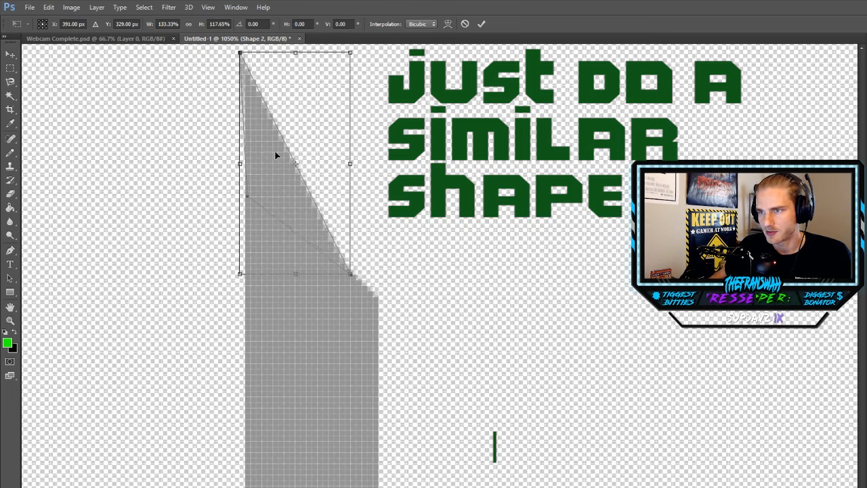
{"action": "left_click_drag", "start_coordinate": [295, 165], "coordinate": [286, 210]}
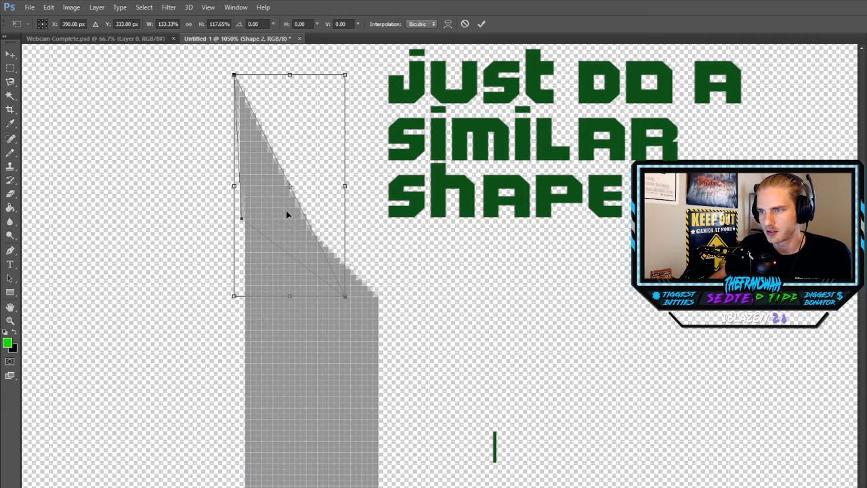
{"action": "scroll", "coordinate": [449, 291], "scroll_direction": "down", "scroll_amount": 10}
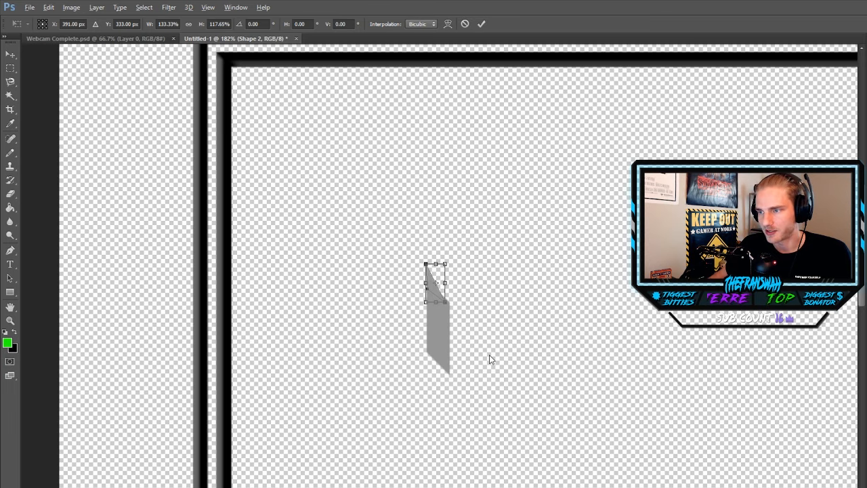
{"action": "scroll", "coordinate": [438, 332], "scroll_direction": "up", "scroll_amount": 1}
{"action": "scroll", "coordinate": [448, 375], "scroll_direction": "up", "scroll_amount": 4}
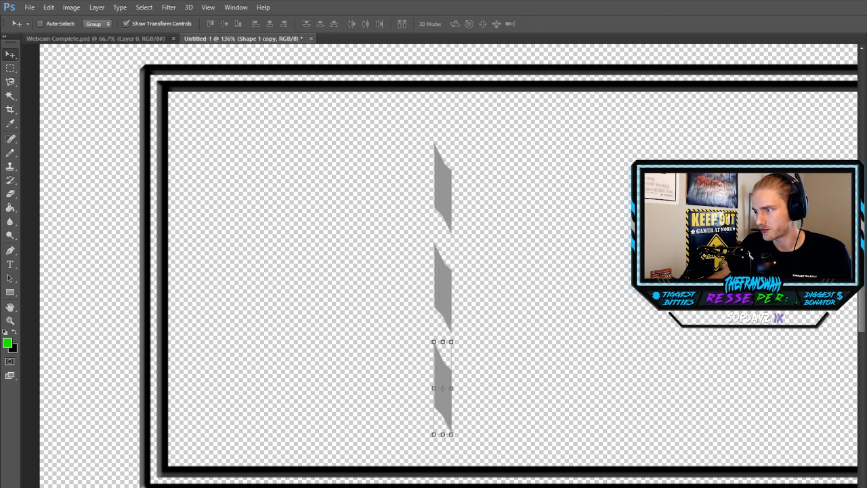
Step: Merge the three pointed slanted shapes into one layer and scale them to 60% by 58.58% over the frame's left outer bar
{"action": "left_click", "coordinate": [866, 474]}
{"action": "right_click", "coordinate": [866, 474]}
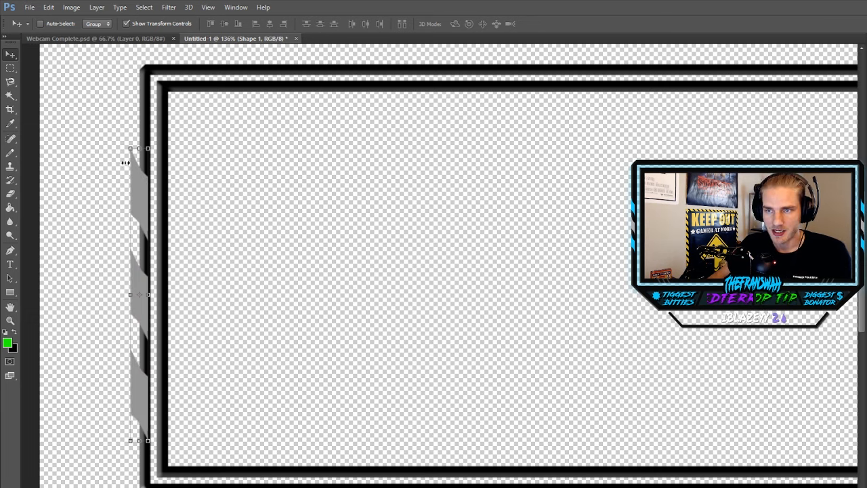
{"action": "left_click_drag", "start_coordinate": [127, 147], "coordinate": [190, 273]}
{"action": "left_click_drag", "start_coordinate": [174, 287], "coordinate": [119, 361]}
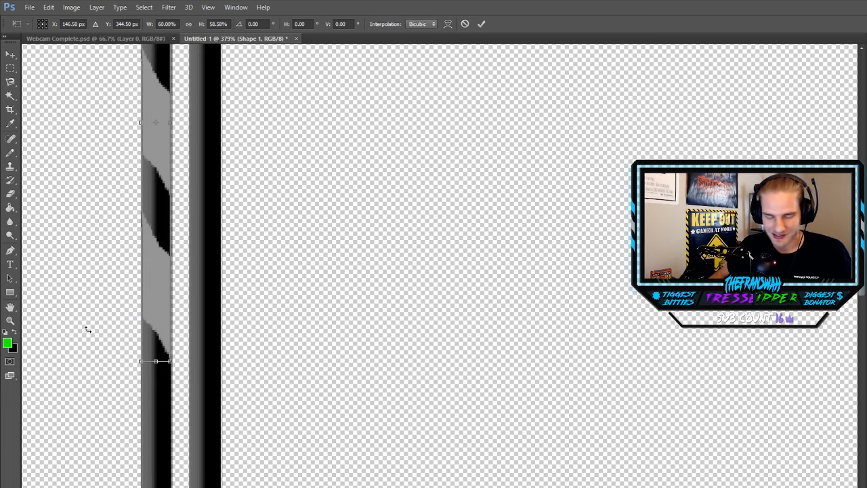
{"action": "scroll", "coordinate": [88, 330], "scroll_direction": "down", "scroll_amount": 5}
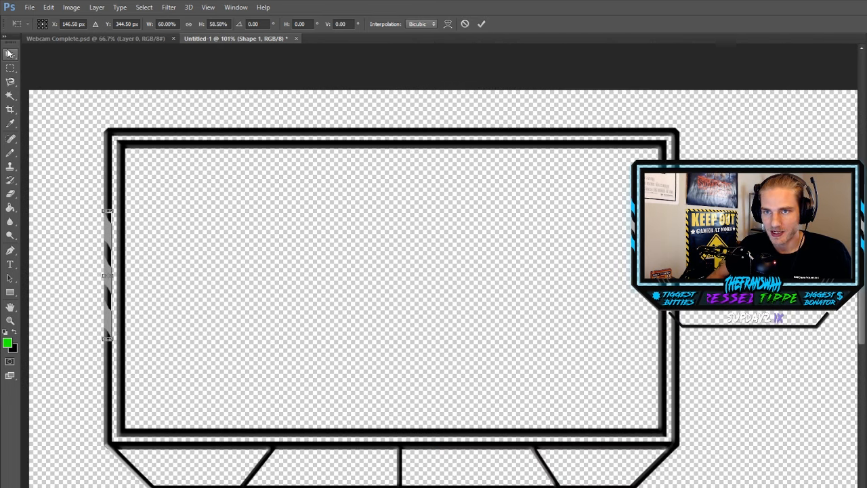
{"action": "left_click", "coordinate": [10, 53]}
{"action": "left_click", "coordinate": [481, 211]}
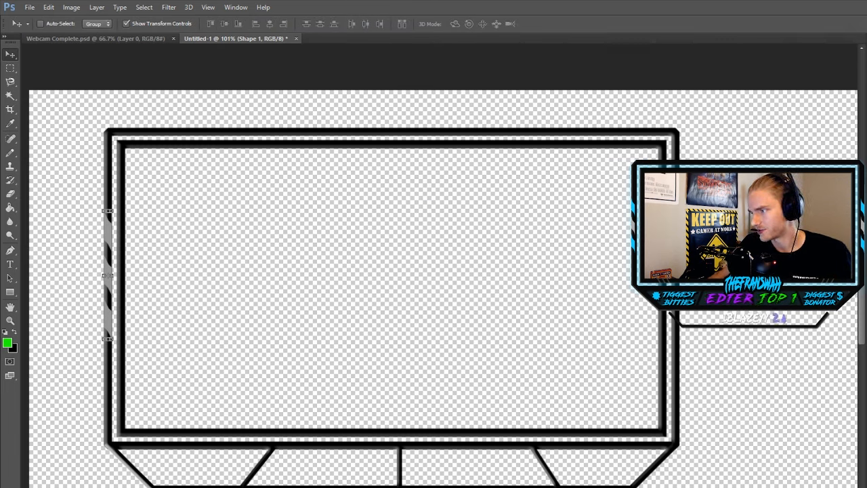
Step: Duplicate the slanted stripes layer as Shape 1 copy and move the duplicate onto the frame's right outer bar
{"action": "right_click", "coordinate": [866, 397]}
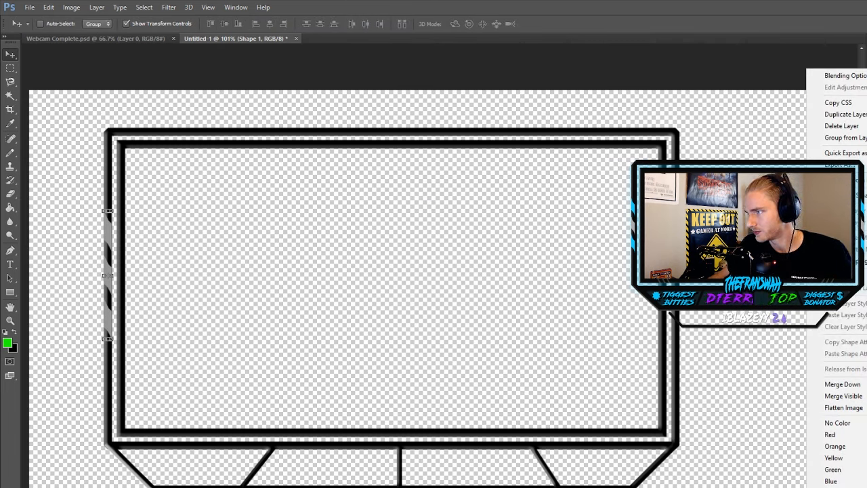
{"action": "left_click", "coordinate": [844, 113]}
{"action": "left_click", "coordinate": [605, 175]}
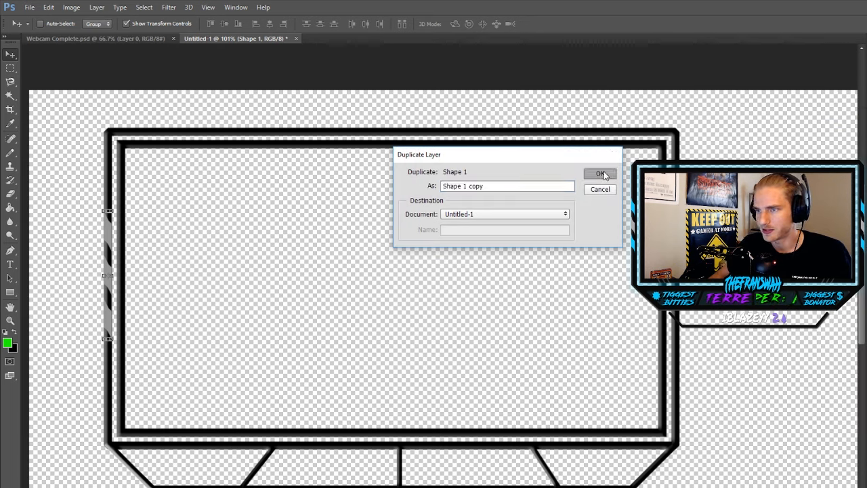
{"action": "left_click_drag", "start_coordinate": [112, 234], "coordinate": [679, 234]}
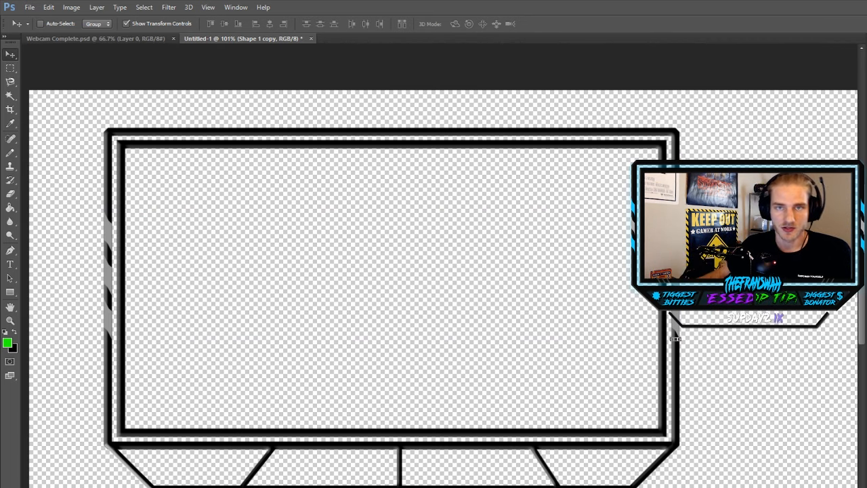
{"action": "scroll", "coordinate": [675, 339], "scroll_direction": "down", "scroll_amount": 1}
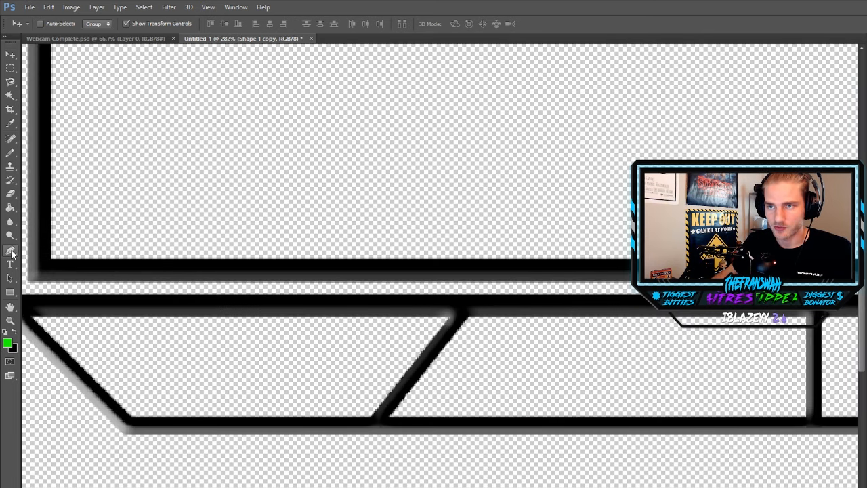
Step: Draw a thin slanted grey Pen stripe about 20 by 15 px across the left part of the inner frame's lower bar
{"action": "left_click", "coordinate": [11, 252]}
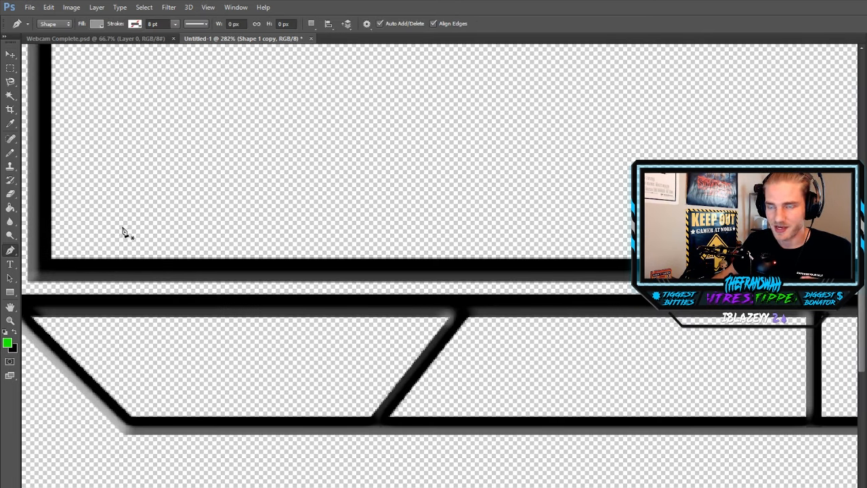
{"action": "left_click", "coordinate": [265, 283]}
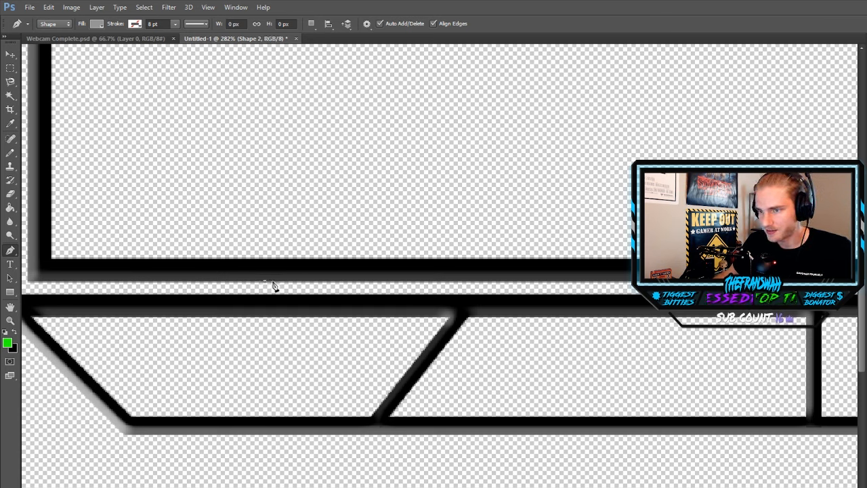
{"action": "left_click", "coordinate": [273, 282]}
{"action": "left_click", "coordinate": [297, 261]}
{"action": "left_click", "coordinate": [296, 260]}
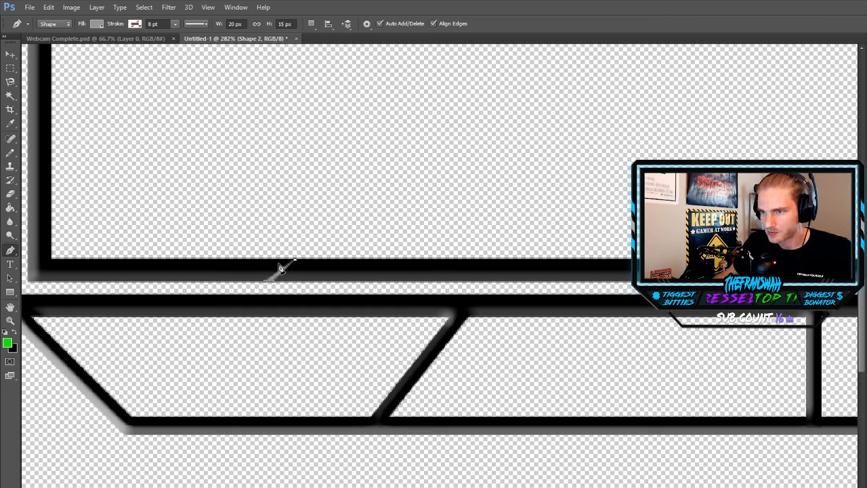
{"action": "left_click", "coordinate": [290, 261]}
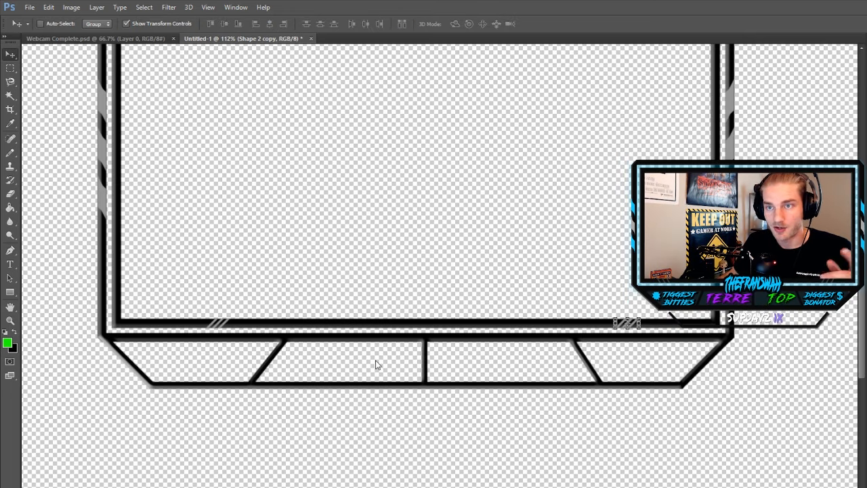
Step: Flip the copied group of small slanted stripes vertically on the right part of the inner frame's lower bar
{"action": "left_click", "coordinate": [48, 7]}
{"action": "mouse_move", "coordinate": [118, 226]}
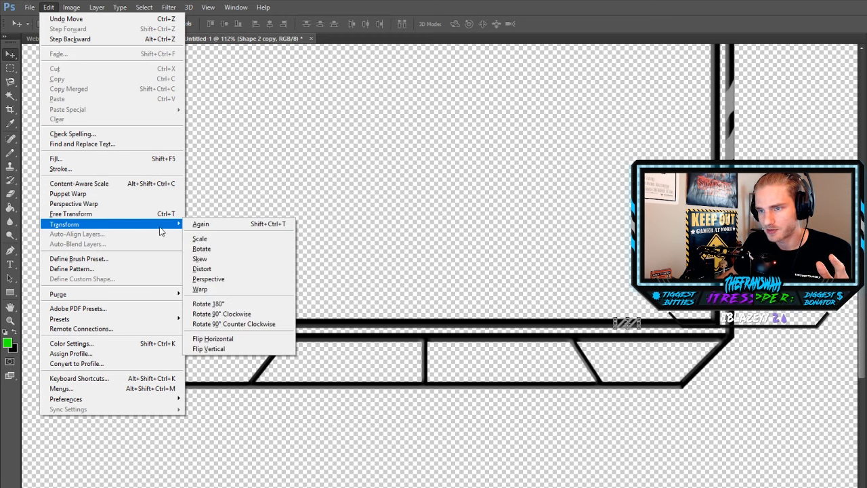
{"action": "left_click", "coordinate": [235, 349]}
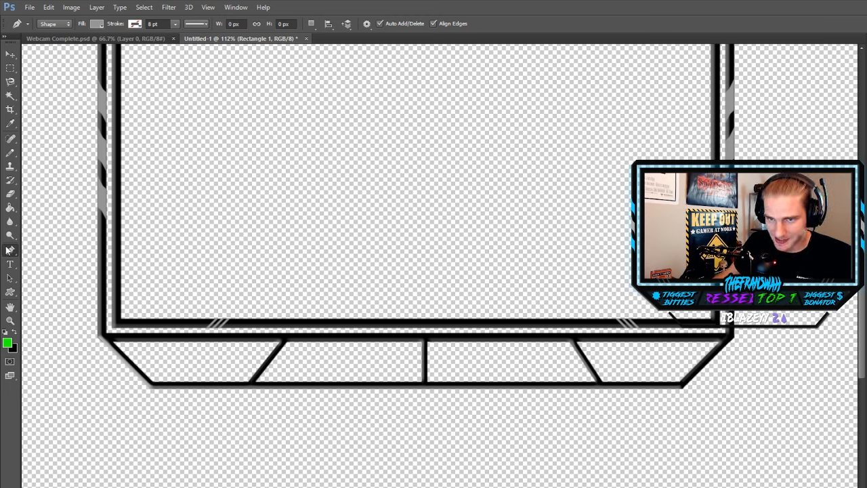
Step: Draw a grey Pen polygon about 1045 by 81 px covering the divided panel and send its layer behind the frame
{"action": "left_click", "coordinate": [107, 344]}
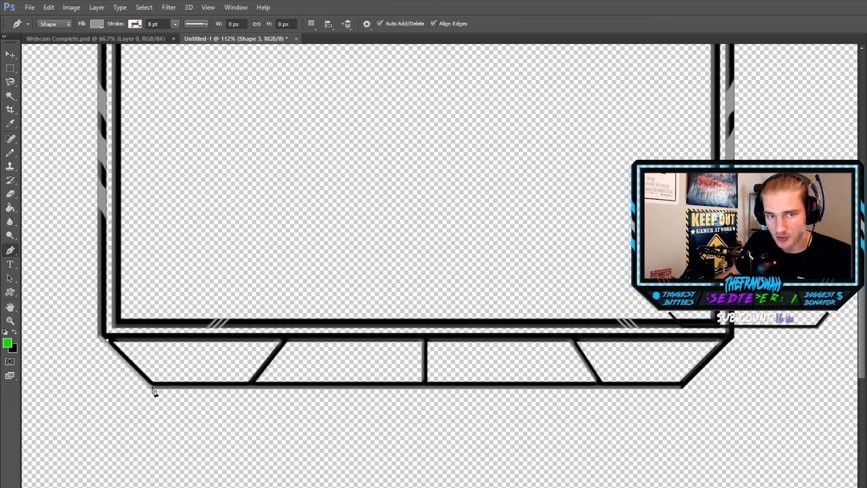
{"action": "left_click", "coordinate": [153, 387]}
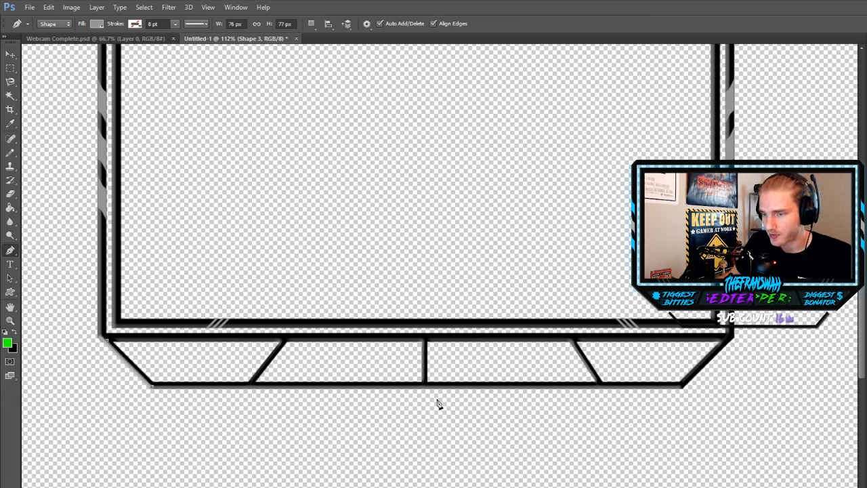
{"action": "left_click", "coordinate": [681, 388]}
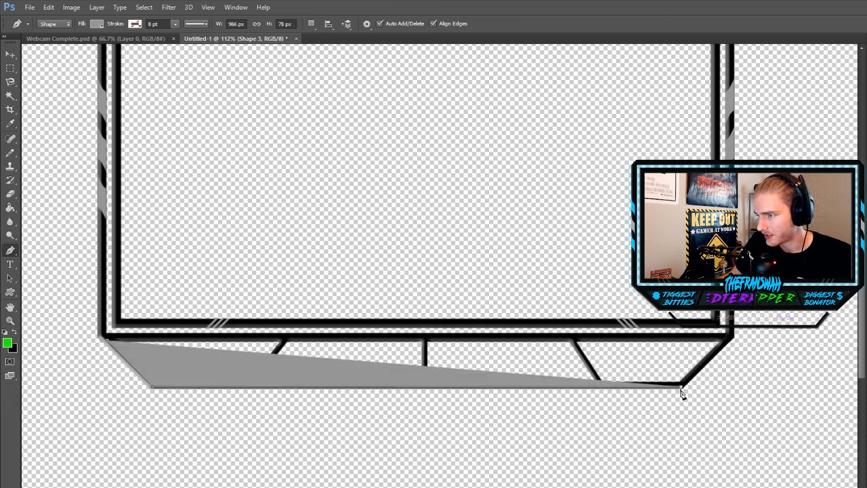
{"action": "left_click", "coordinate": [728, 340]}
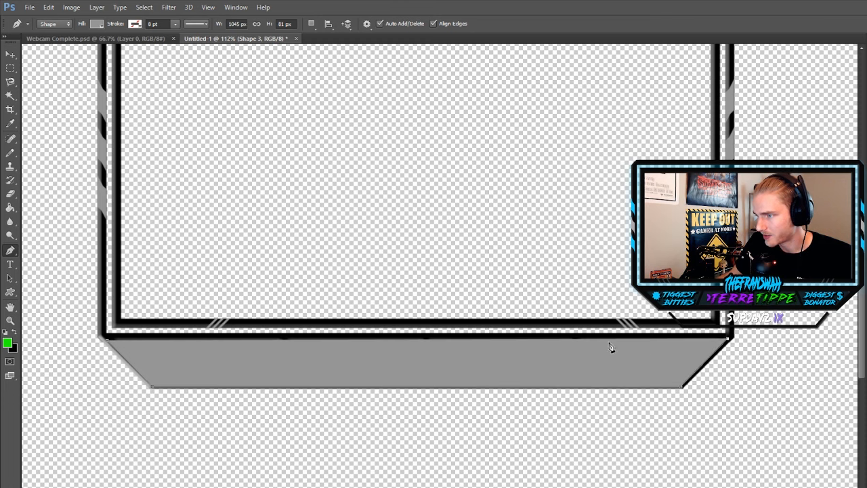
{"action": "left_click", "coordinate": [109, 343]}
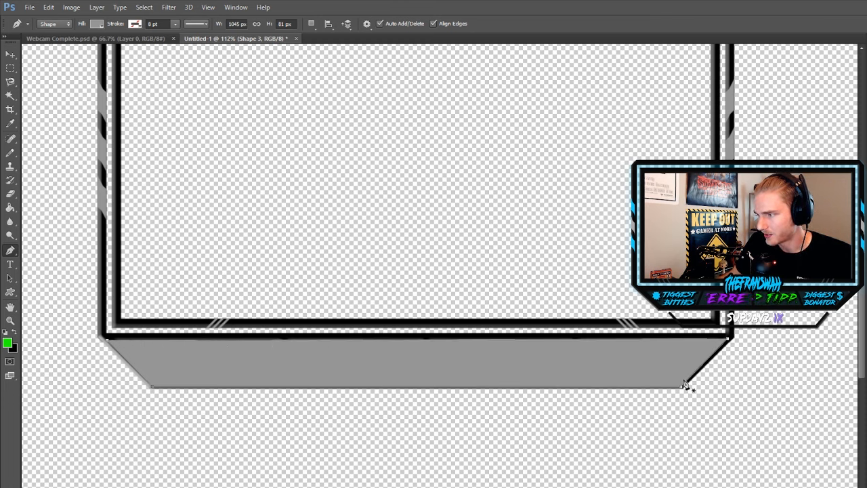
{"action": "left_click", "coordinate": [10, 54]}
{"action": "key", "text": "ctrl+["}
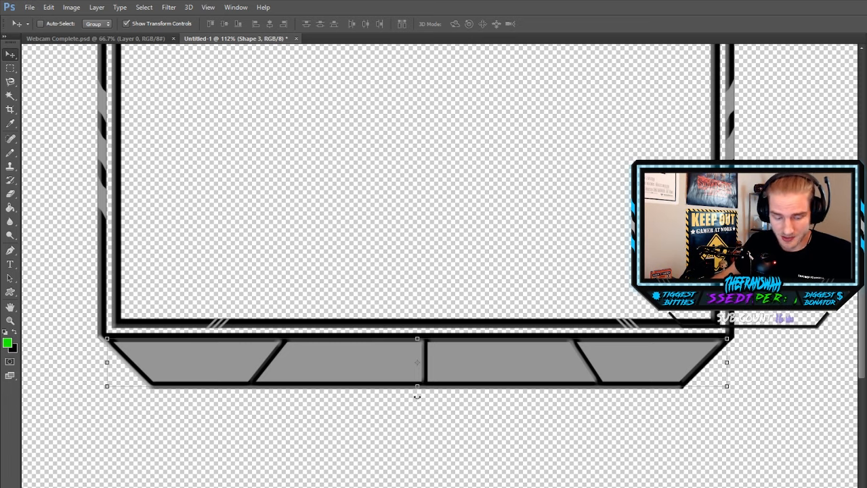
{"action": "key", "text": "ctrl+0"}
{"action": "key", "text": "alt"}
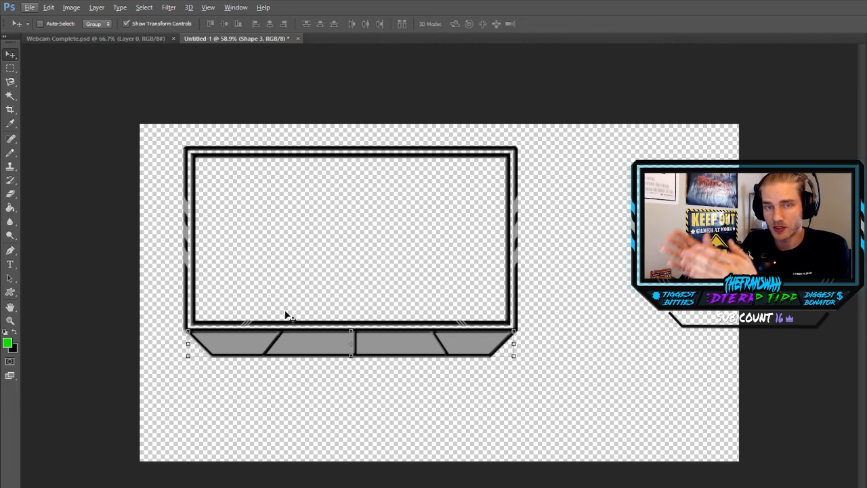
Step: Set the Type tool's font to Road Rage Regular
{"action": "key", "text": "t"}
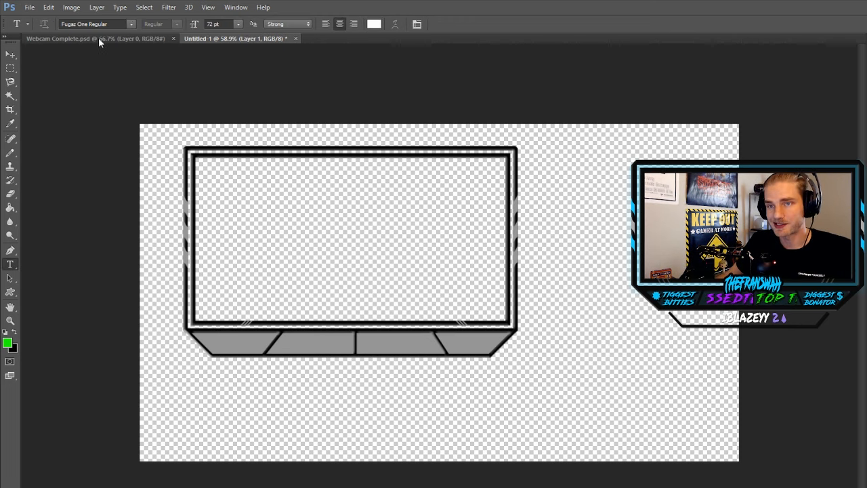
{"action": "left_click", "coordinate": [116, 24]}
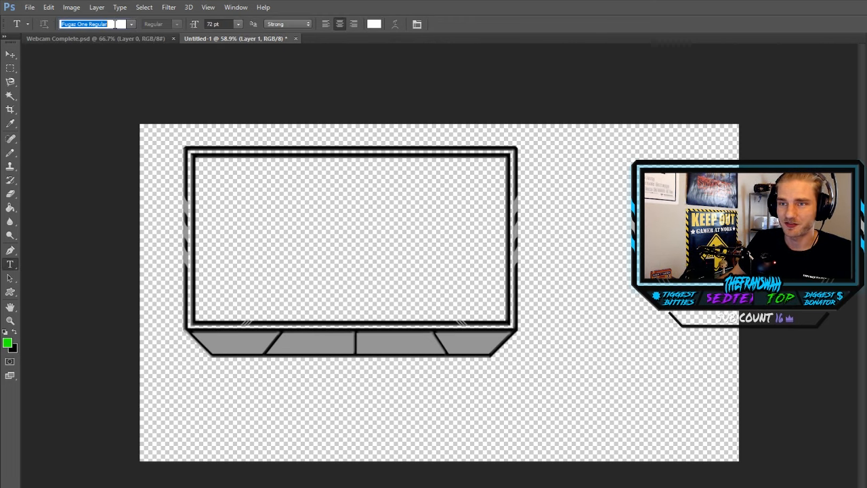
{"action": "type", "text": "road"}
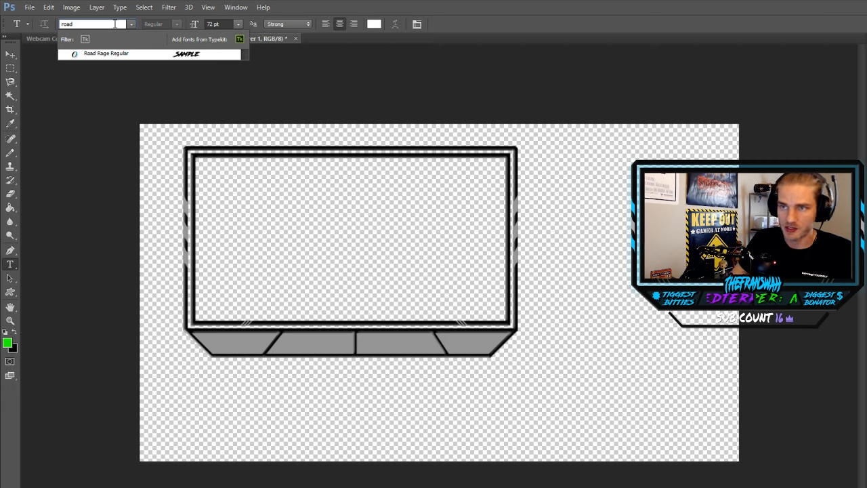
{"action": "key", "text": "Return"}
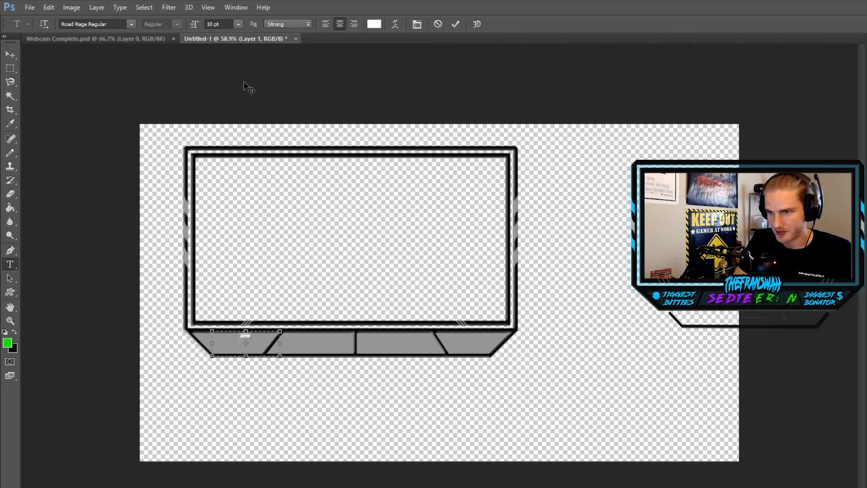
Step: Enlarge the text TIGGEST BITTIES in the panel's leftmost section and nudge it slightly down into place
{"action": "left_click", "coordinate": [236, 25]}
{"action": "left_click", "coordinate": [239, 134]}
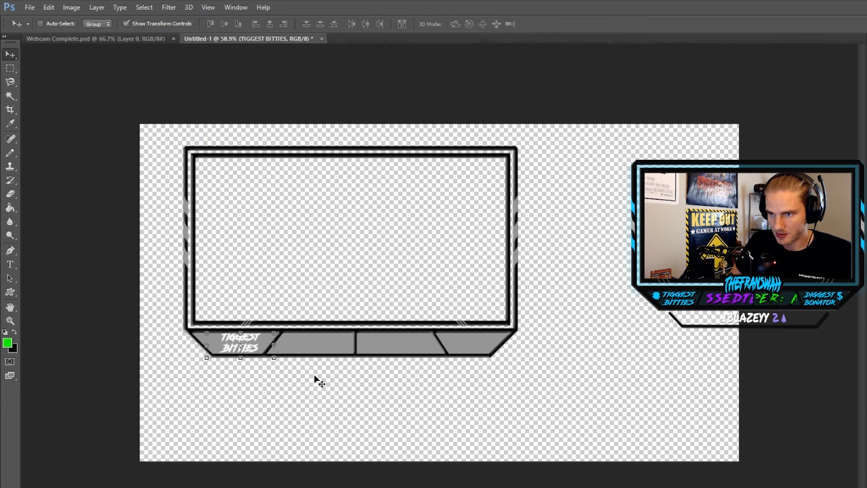
{"action": "key", "text": "Down"}
{"action": "key", "text": "Down"}
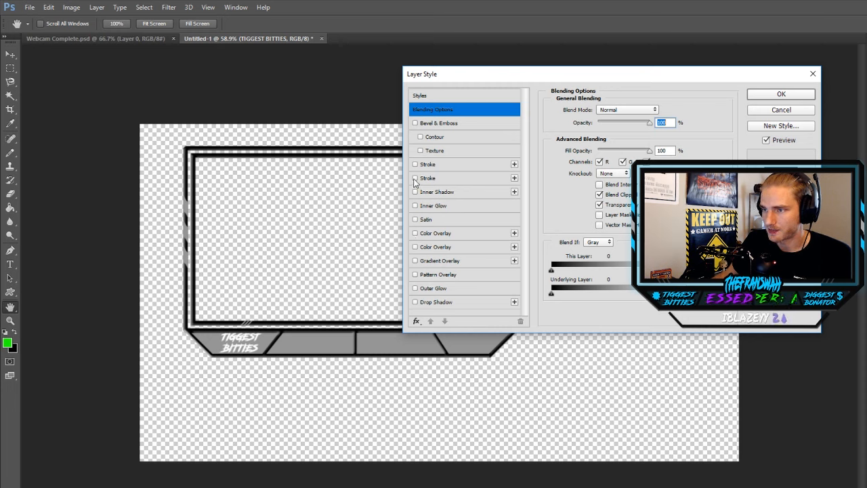
Step: Add a 7 px black outside Stroke layer style to the TIGGEST BITTIES text
{"action": "left_click", "coordinate": [415, 178]}
{"action": "left_click", "coordinate": [415, 179]}
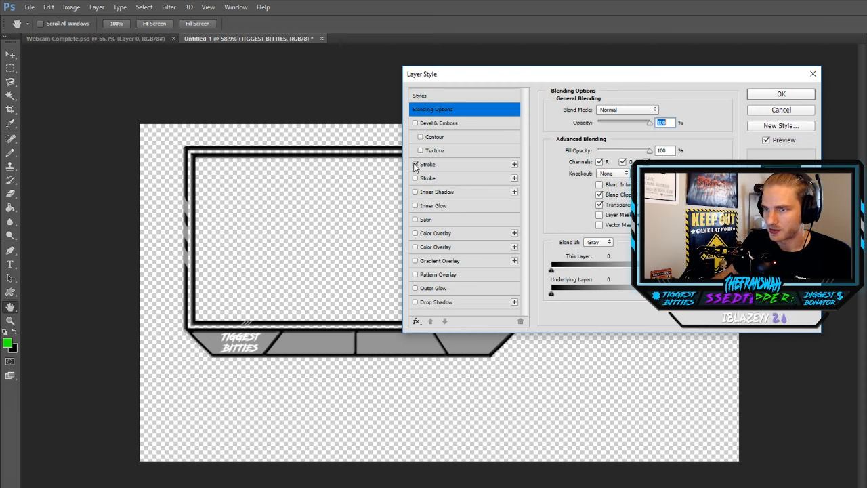
{"action": "left_click", "coordinate": [416, 165]}
{"action": "left_click", "coordinate": [444, 165]}
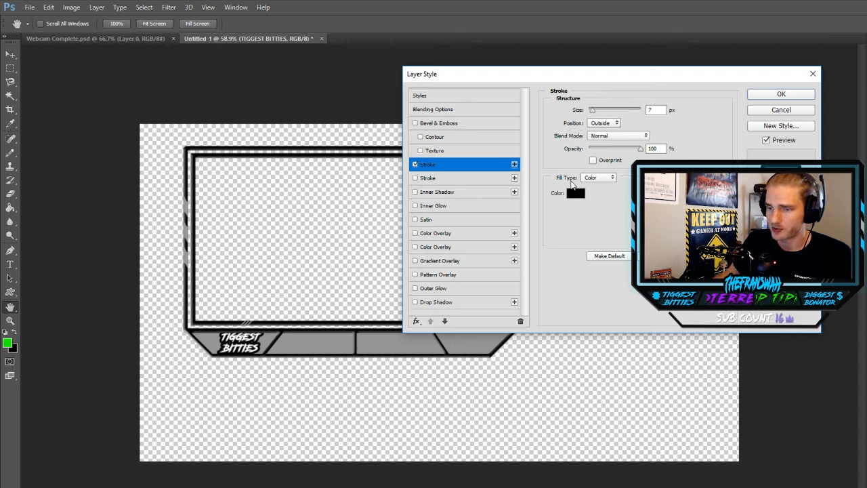
{"action": "left_click_drag", "start_coordinate": [552, 78], "coordinate": [475, 86]}
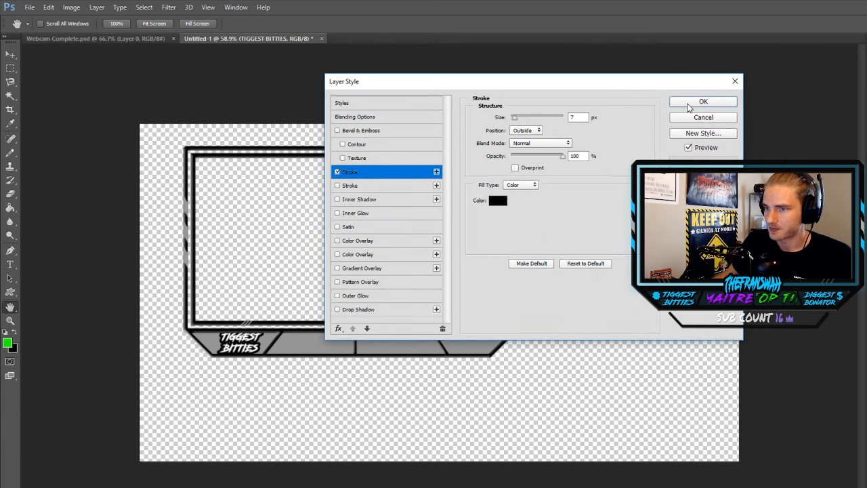
Step: Add a Color Overlay to the TIGGEST BITTIES text and set its colour to bright magenta
{"action": "left_click", "coordinate": [363, 116]}
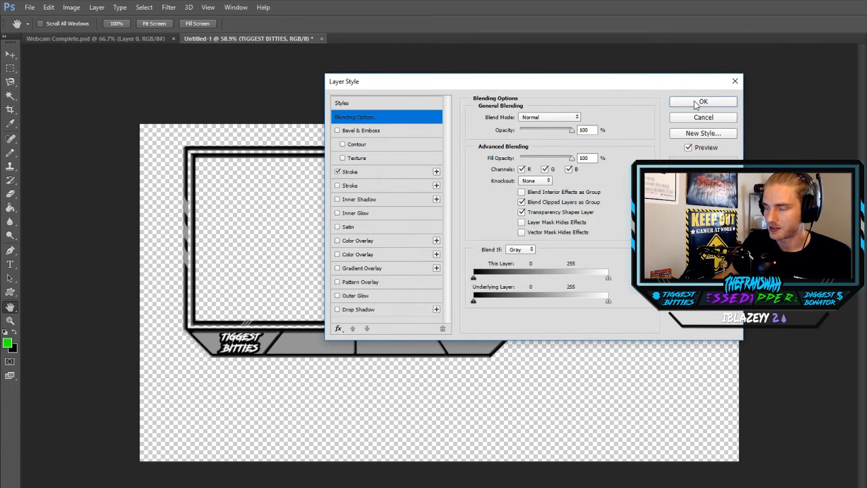
{"action": "left_click", "coordinate": [336, 255]}
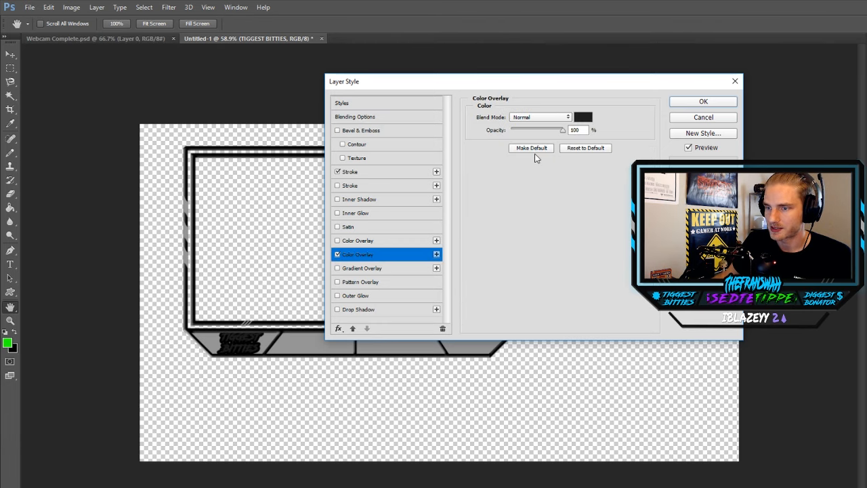
{"action": "left_click", "coordinate": [581, 118]}
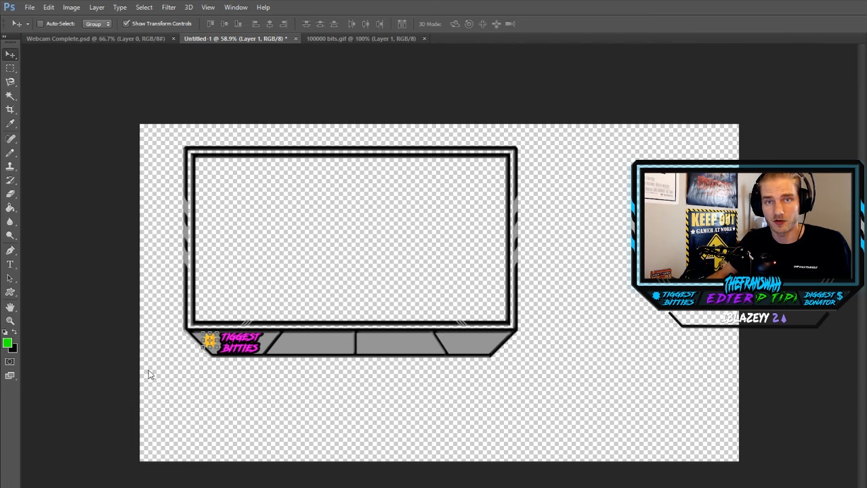
Step: Look at the original star image in 100000 bits.gif and return to the overlay document
{"action": "left_click", "coordinate": [333, 40]}
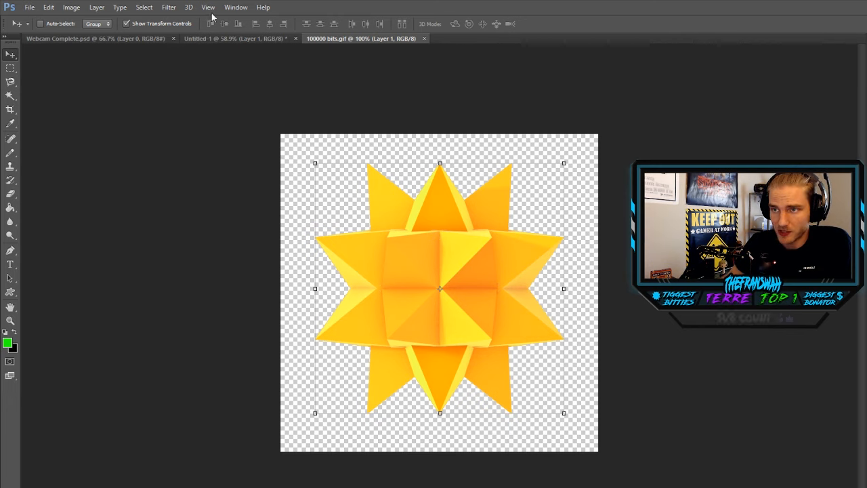
{"action": "left_click", "coordinate": [216, 39]}
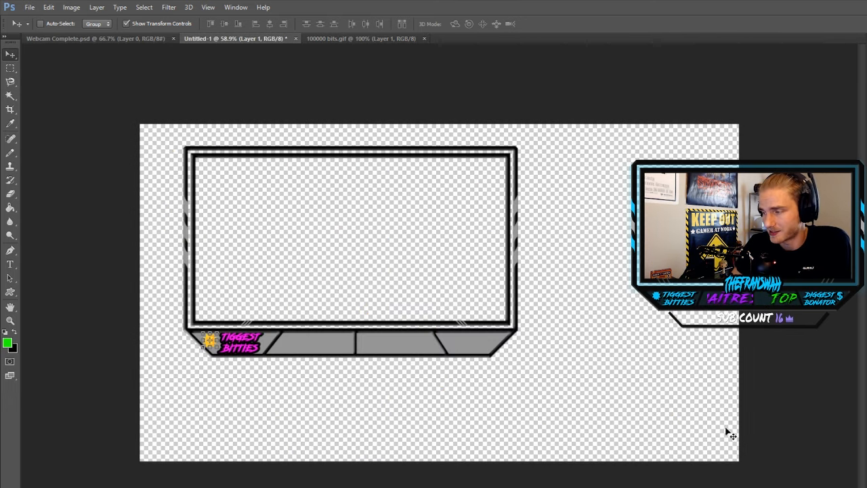
{"action": "key", "text": "ctrl+t"}
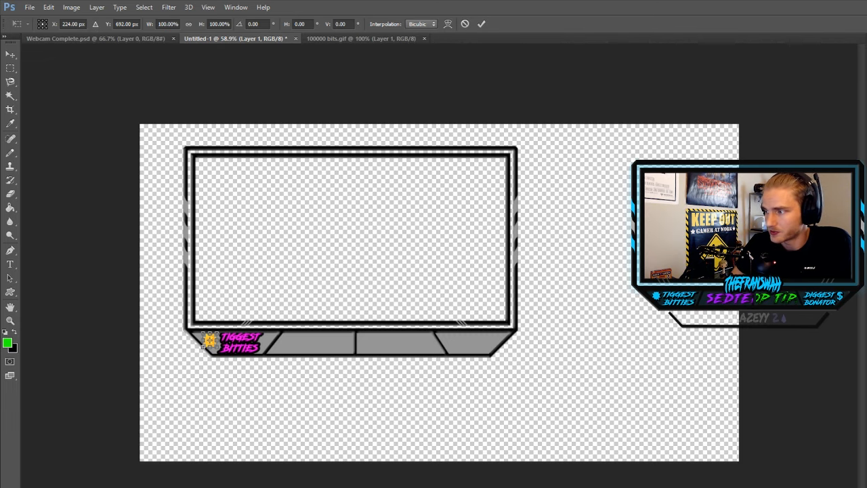
{"action": "left_click", "coordinate": [10, 54]}
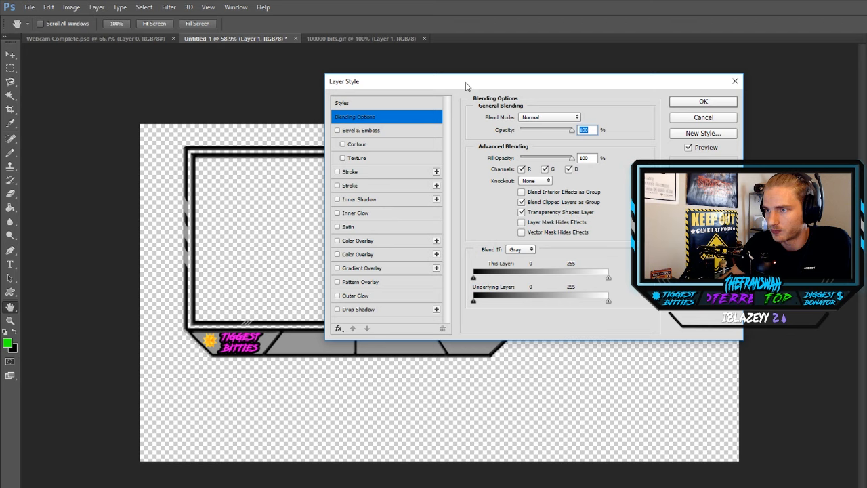
Step: Give the star icon beside TIGGEST BITTIES a magenta Color Overlay and a black Stroke
{"action": "left_click_drag", "start_coordinate": [466, 83], "coordinate": [446, 79]}
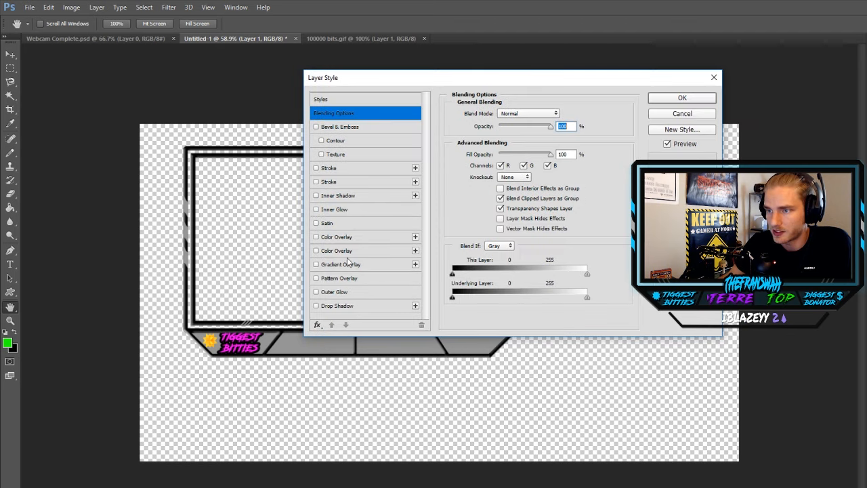
{"action": "left_click", "coordinate": [316, 252]}
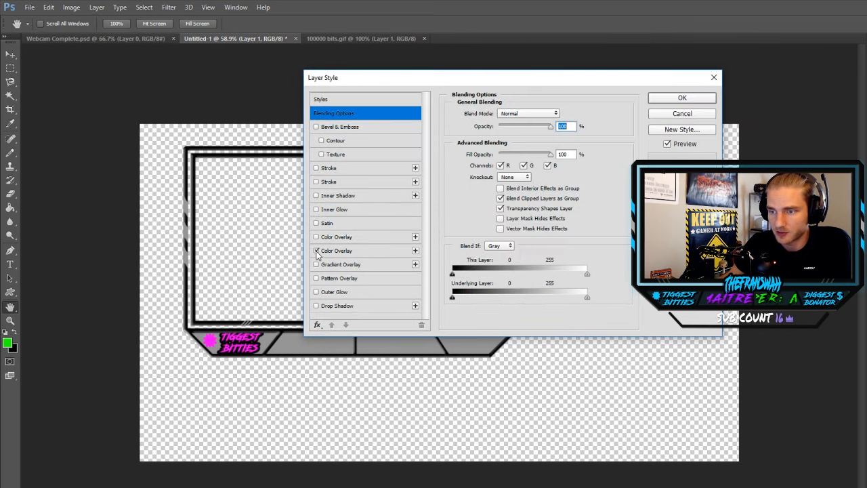
{"action": "left_click", "coordinate": [316, 168]}
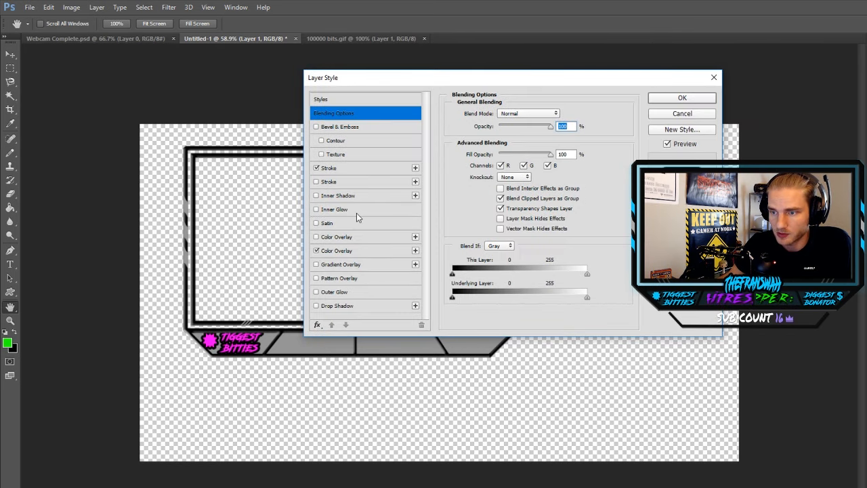
{"action": "left_click", "coordinate": [681, 98]}
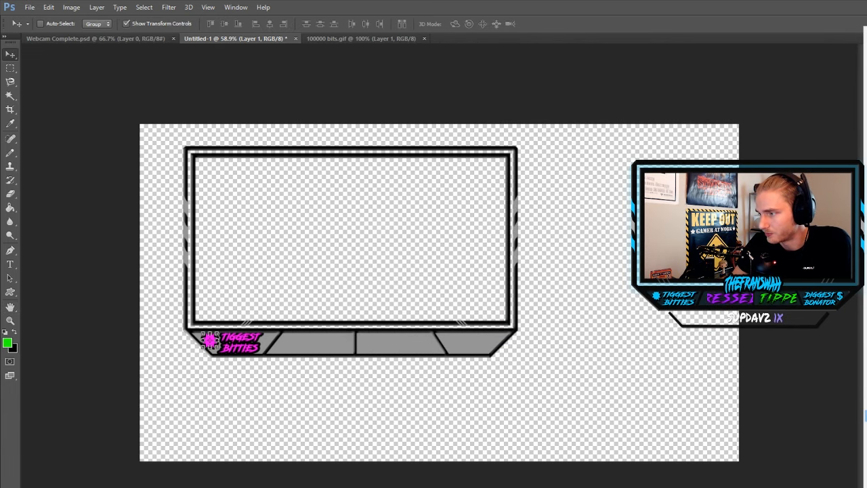
{"action": "left_click", "coordinate": [211, 341], "text": "ctrl"}
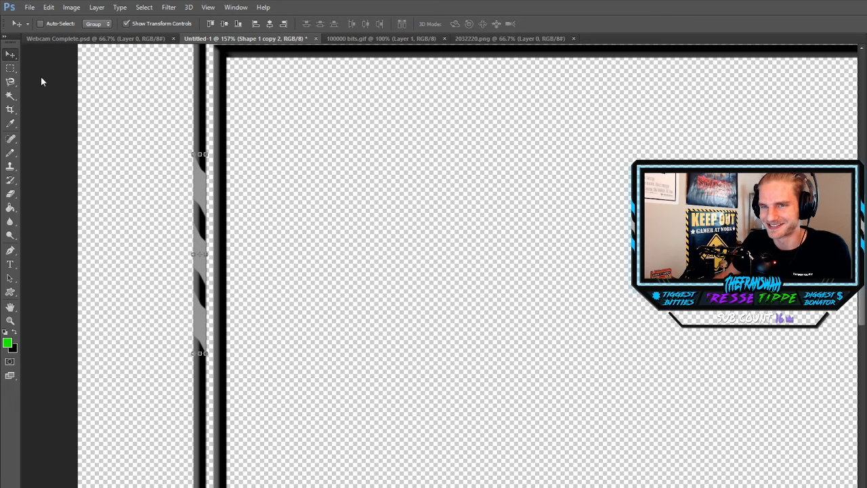
Step: Move the copied slanted stripes off the frame's left bar and delete the middle stripe using a rectangular selection
{"action": "left_click_drag", "start_coordinate": [139, 126], "coordinate": [235, 169]}
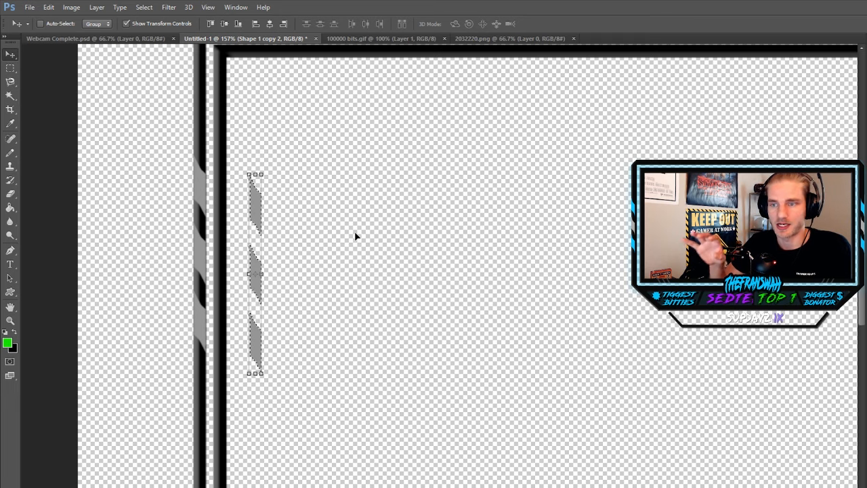
{"action": "left_click", "coordinate": [10, 68]}
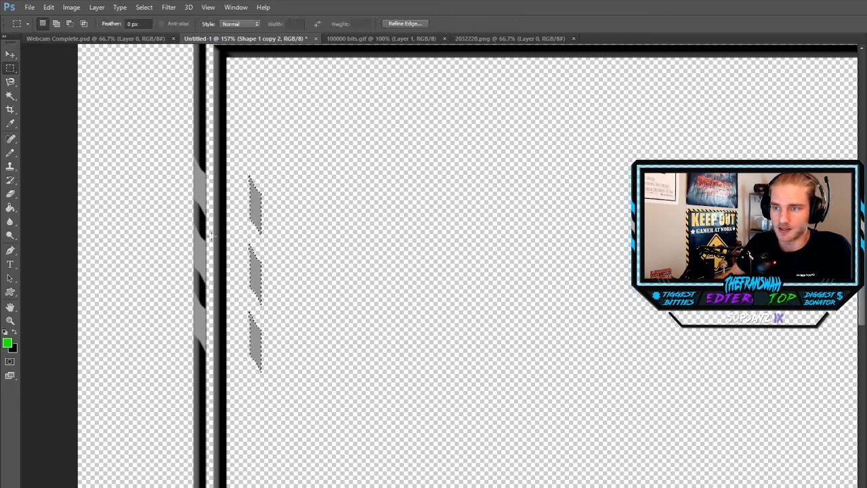
{"action": "left_click_drag", "start_coordinate": [238, 239], "coordinate": [297, 308]}
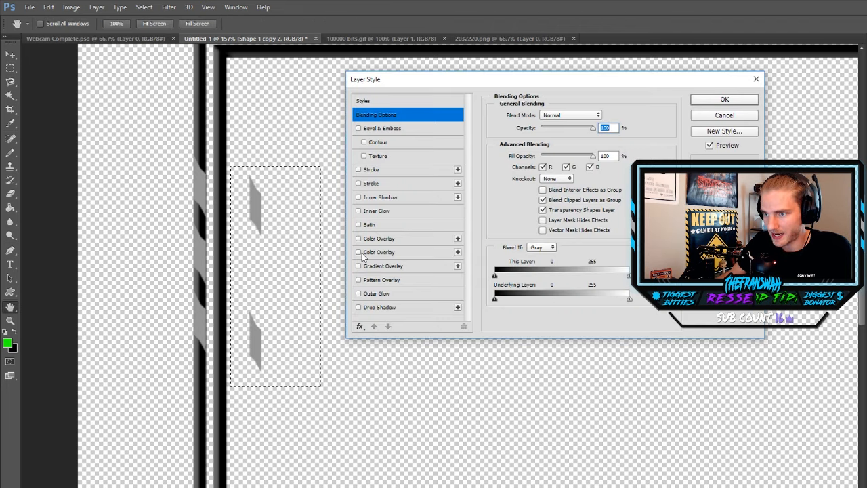
Step: Apply a magenta Color Overlay to the two remaining stripes and move them back onto the frame's left bar
{"action": "left_click", "coordinate": [360, 253]}
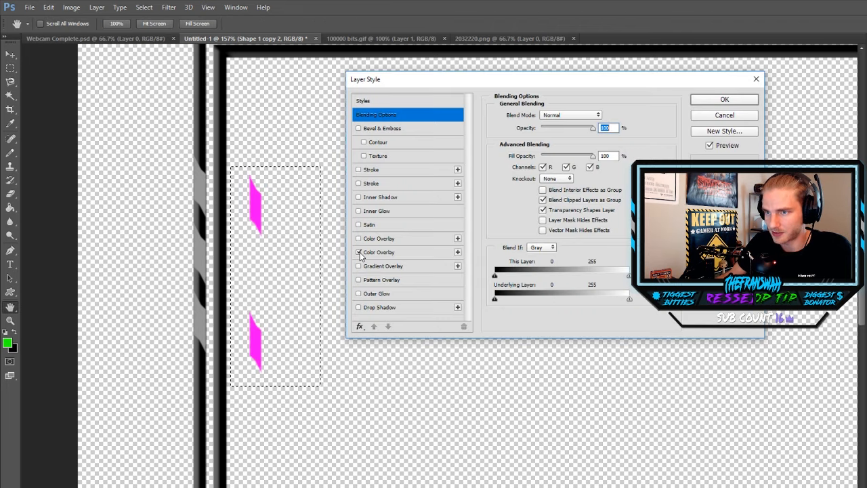
{"action": "left_click", "coordinate": [725, 99]}
{"action": "key", "text": "v"}
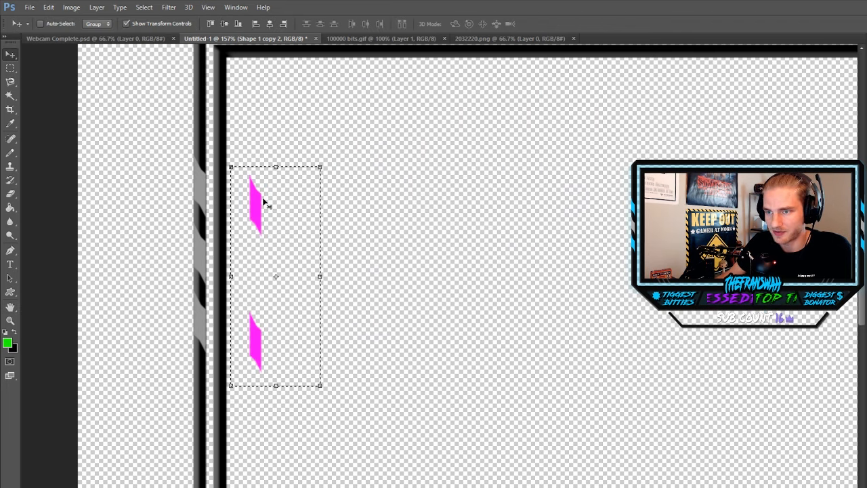
{"action": "left_click_drag", "start_coordinate": [280, 206], "coordinate": [223, 185]}
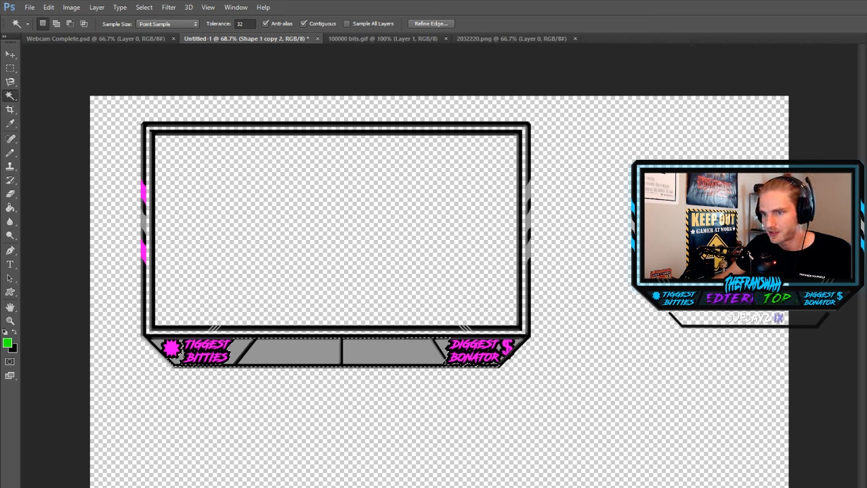
Step: Select the magenta stripes on the frame's left bar, duplicate their layer and move the copy inside the frame
{"action": "left_click", "coordinate": [10, 69]}
{"action": "left_click_drag", "start_coordinate": [117, 143], "coordinate": [167, 294]}
{"action": "left_click", "coordinate": [10, 54]}
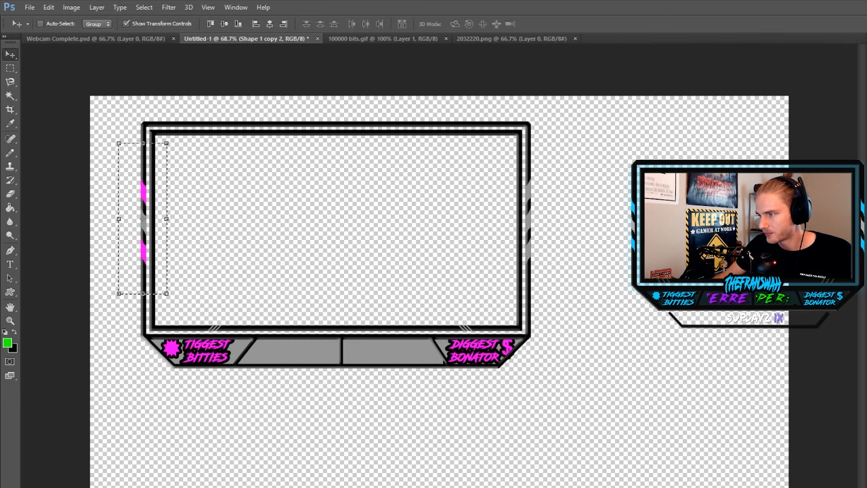
{"action": "right_click", "coordinate": [772, 69]}
{"action": "left_click", "coordinate": [804, 122]}
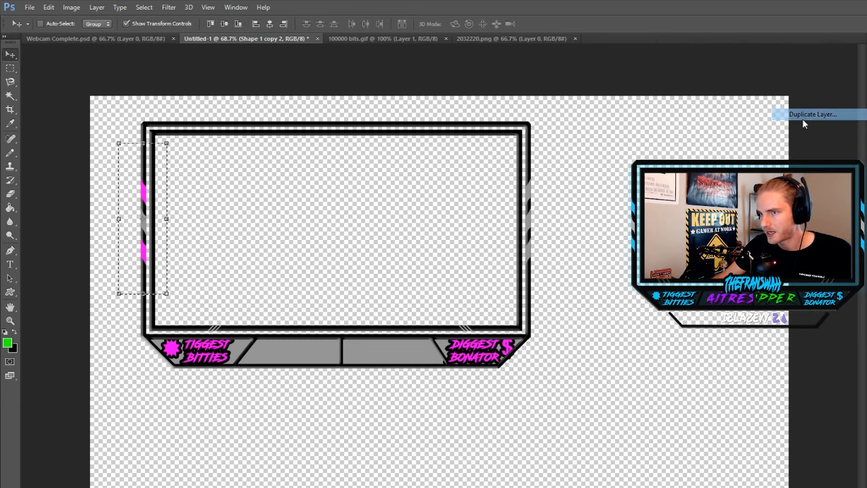
{"action": "left_click", "coordinate": [600, 173]}
{"action": "left_click_drag", "start_coordinate": [153, 189], "coordinate": [266, 191]}
Step: Flip the copied magenta stripes horizontally, place them over the frame's right bar stripes and clear the selection
{"action": "left_click", "coordinate": [49, 7]}
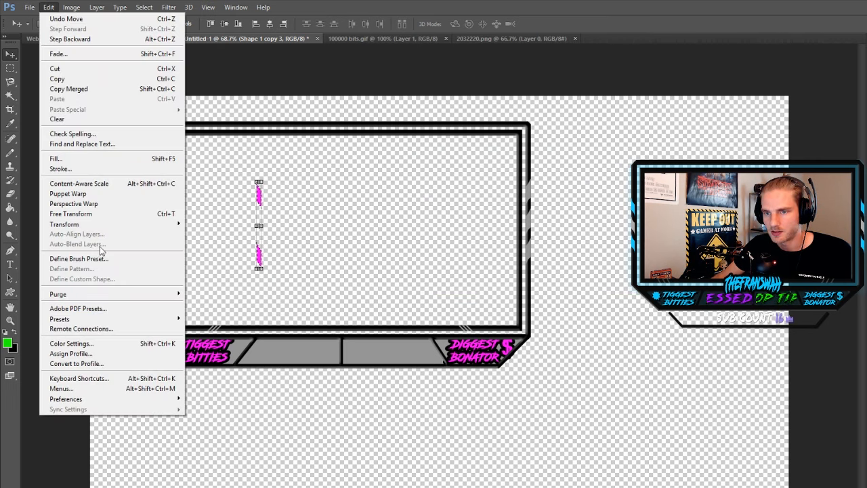
{"action": "mouse_move", "coordinate": [102, 225]}
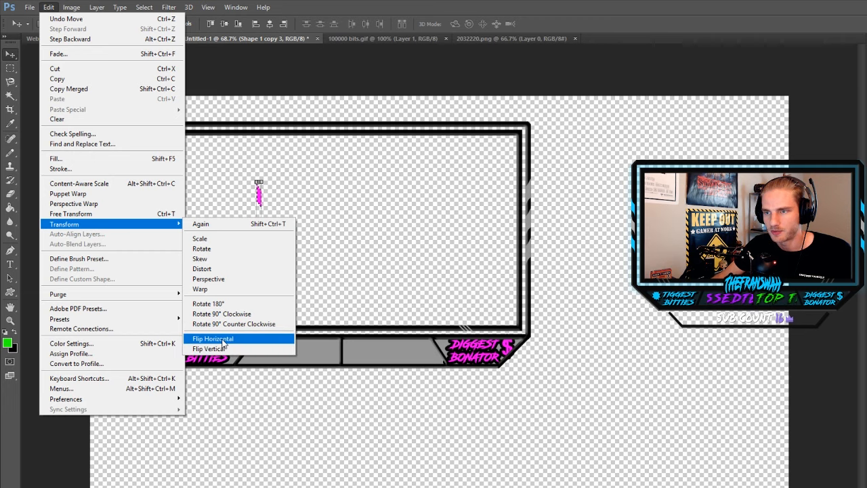
{"action": "left_click", "coordinate": [231, 389]}
{"action": "left_click_drag", "start_coordinate": [261, 193], "coordinate": [529, 197]}
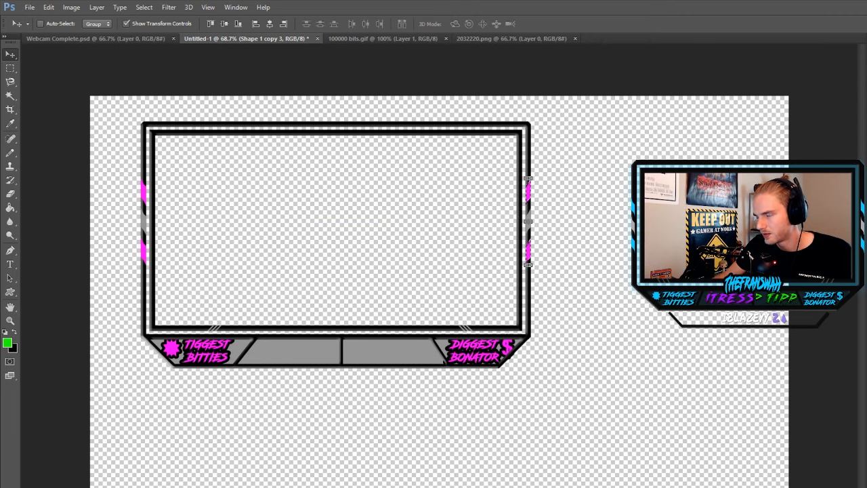
{"action": "key", "text": "ctrl+d"}
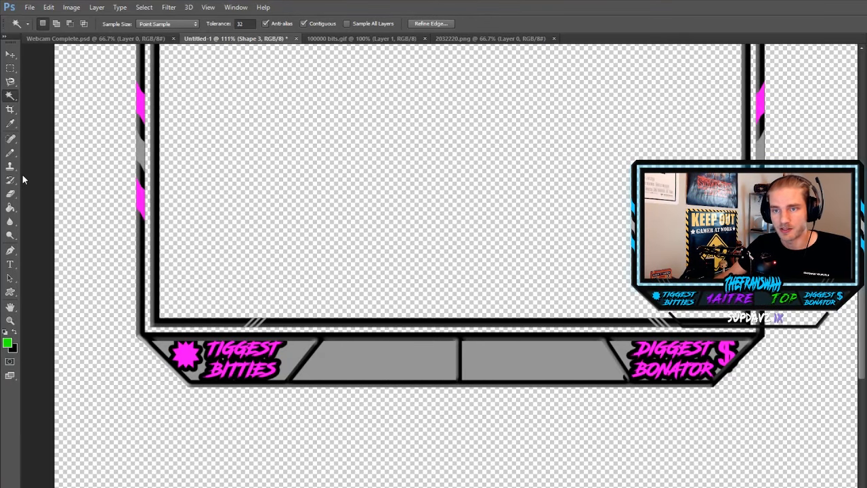
Step: Select the grey area of the divided panel and fill it with a dark purple foreground colour using the Paint Bucket
{"action": "left_click", "coordinate": [42, 128]}
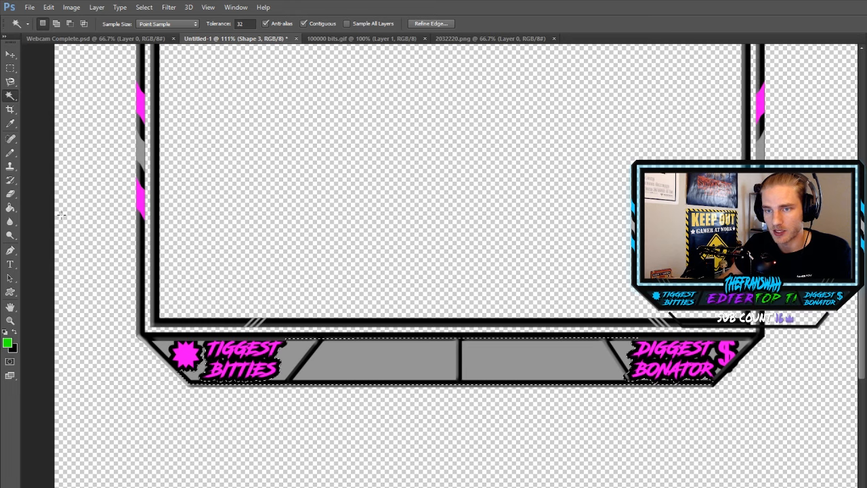
{"action": "left_click", "coordinate": [10, 207]}
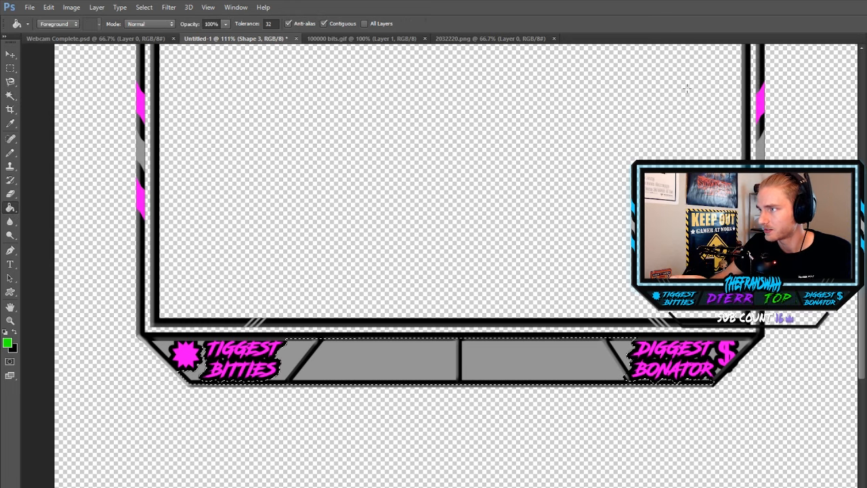
{"action": "right_click", "coordinate": [10, 207]}
{"action": "left_click", "coordinate": [7, 344]}
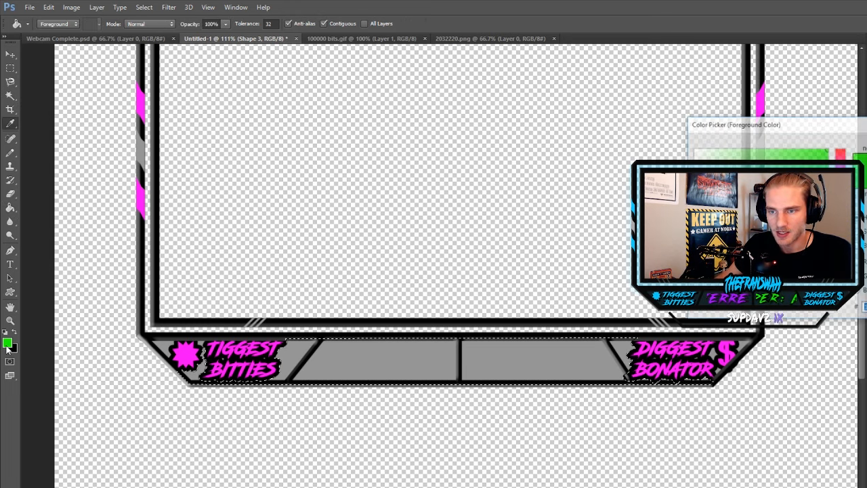
{"action": "left_click", "coordinate": [841, 170]}
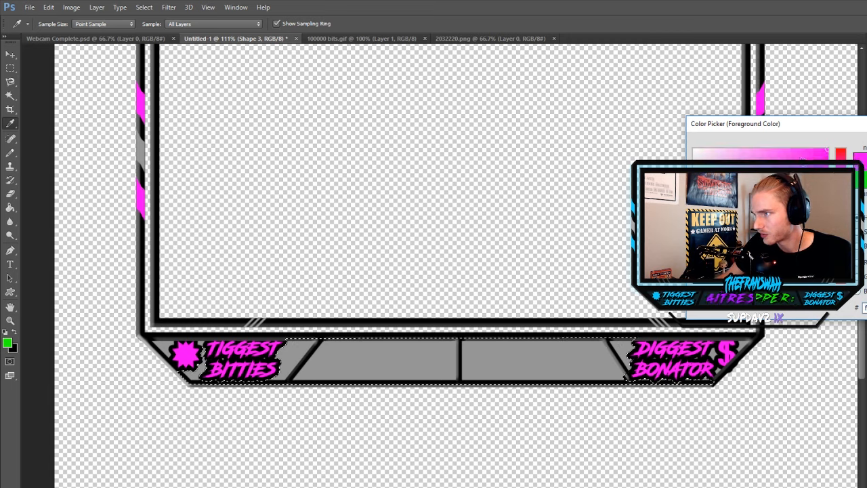
{"action": "left_click", "coordinate": [813, 227]}
{"action": "key", "text": "Return"}
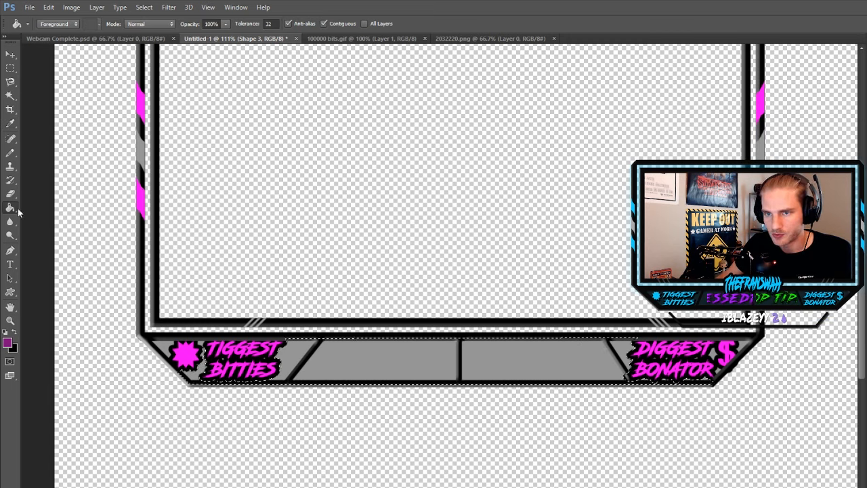
{"action": "left_click", "coordinate": [364, 365]}
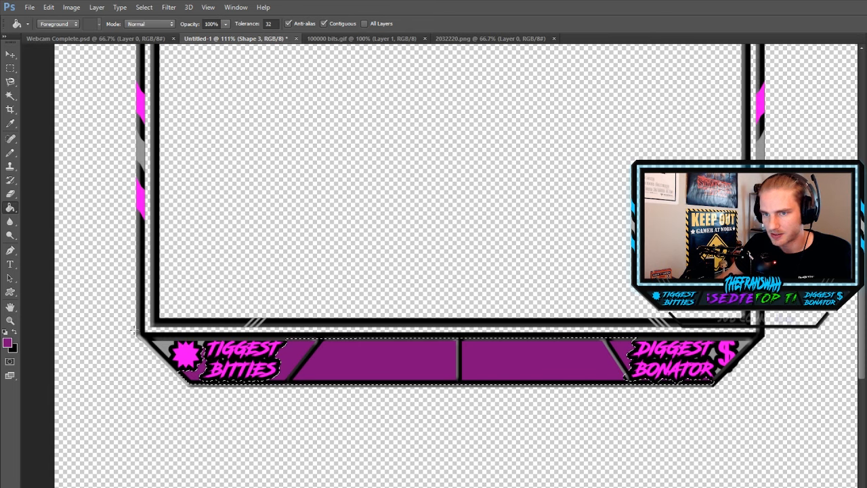
Step: Fill the remaining grey corner areas beside the star and dollar icons with the dark purple foreground colour using the Paint Bucket
{"action": "left_click", "coordinate": [9, 97]}
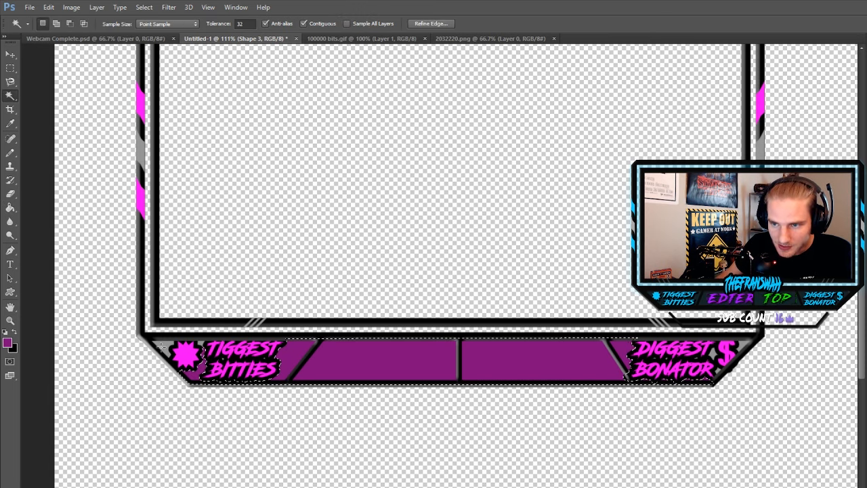
{"action": "left_click", "coordinate": [9, 208]}
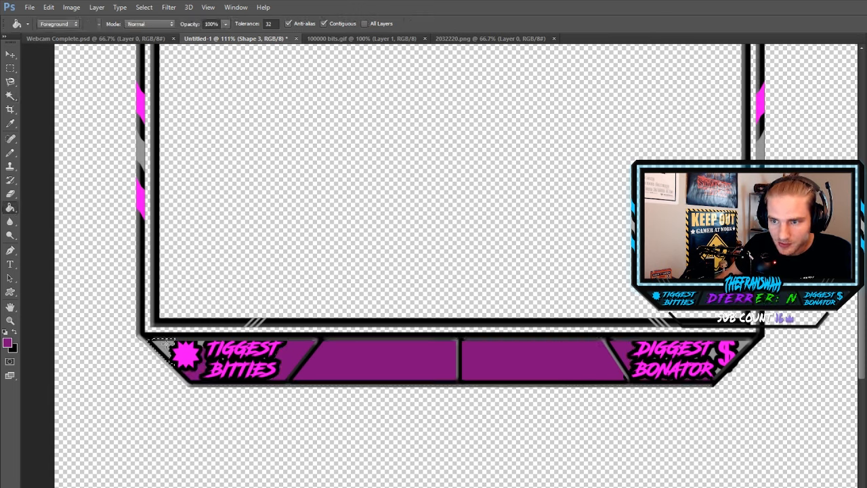
{"action": "left_click", "coordinate": [161, 352]}
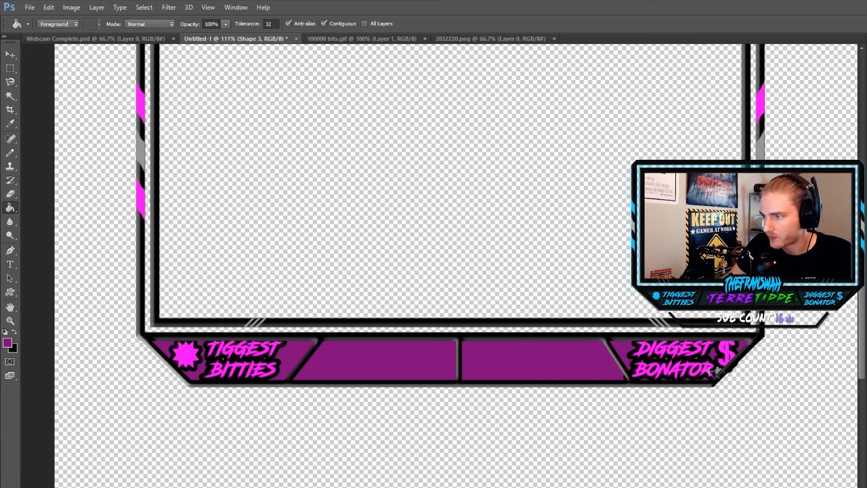
{"action": "scroll", "coordinate": [430, 404], "scroll_direction": "down", "scroll_amount": 3}
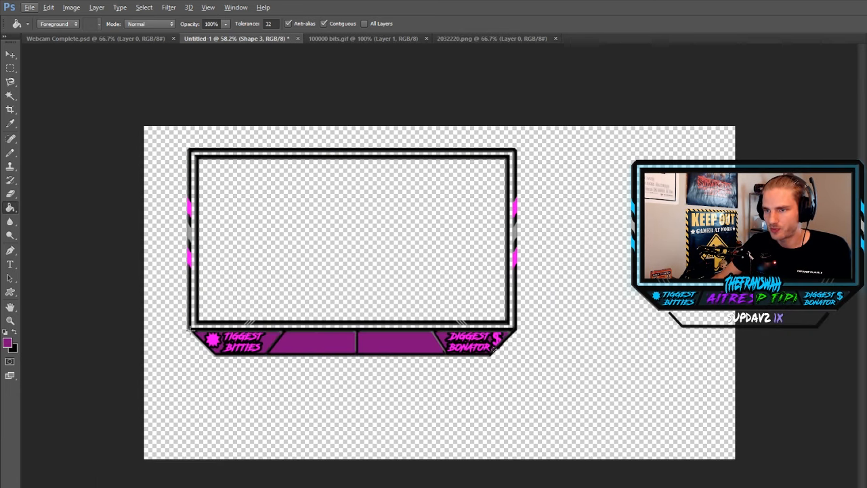
{"action": "scroll", "coordinate": [176, 304], "scroll_direction": "up", "scroll_amount": 1}
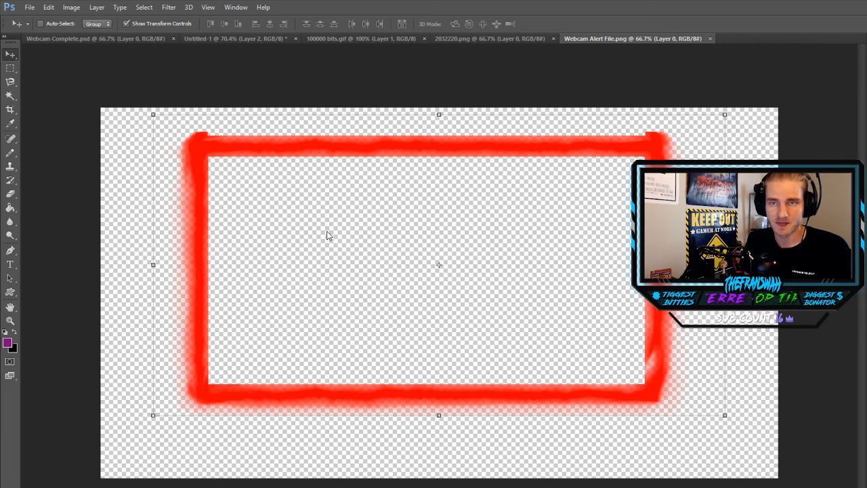
Step: Bring the red glowing border from Webcam Alert File.png into the overlay document and scale it to about 79% to line up with the frame
{"action": "left_click_drag", "start_coordinate": [327, 235], "coordinate": [301, 95]}
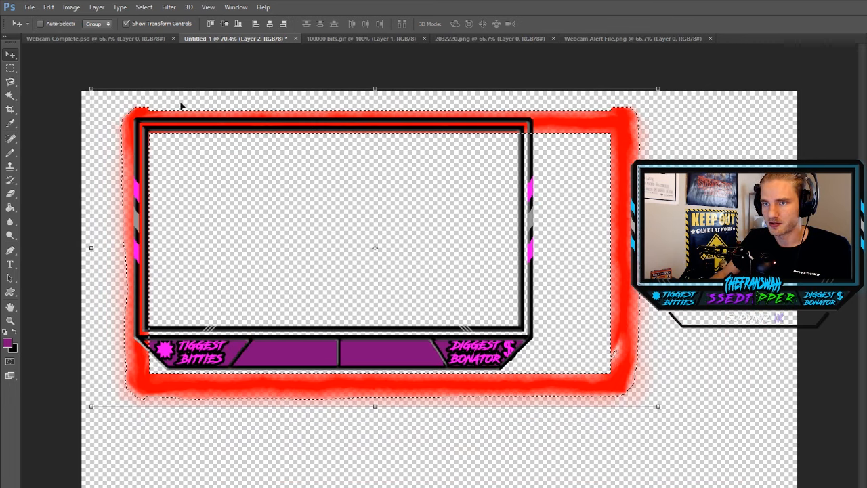
{"action": "left_click_drag", "start_coordinate": [91, 89], "coordinate": [227, 213]}
{"action": "left_click_drag", "start_coordinate": [276, 193], "coordinate": [149, 133]}
{"action": "left_click_drag", "start_coordinate": [531, 337], "coordinate": [554, 348]}
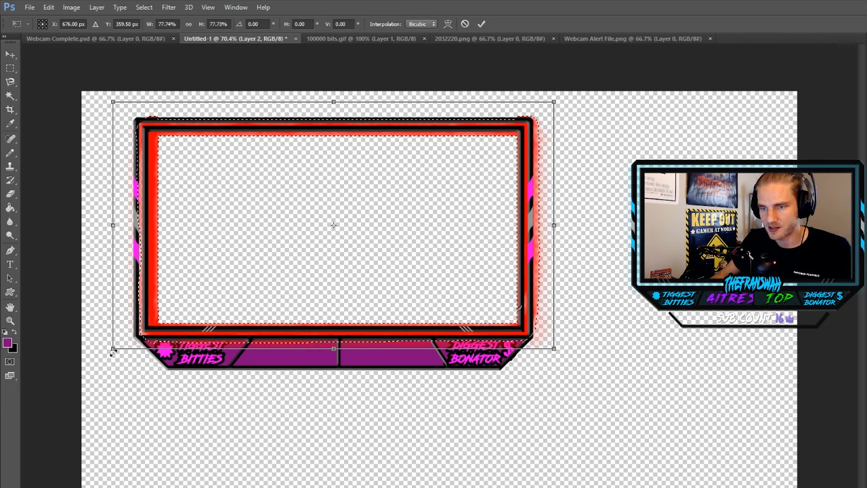
{"action": "left_click_drag", "start_coordinate": [112, 350], "coordinate": [109, 351]}
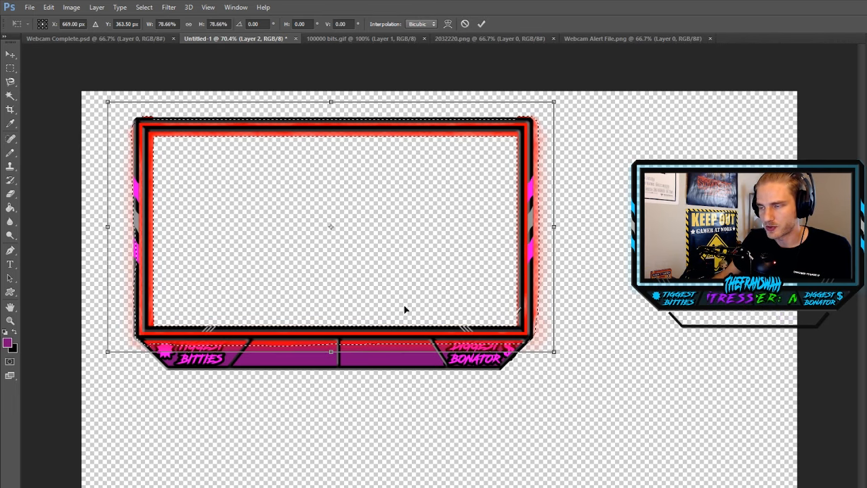
Step: Select and delete the red glow sticking out around the frame's right side, top corners, left side and underside
{"action": "left_click_drag", "start_coordinate": [539, 72], "coordinate": [604, 407]}
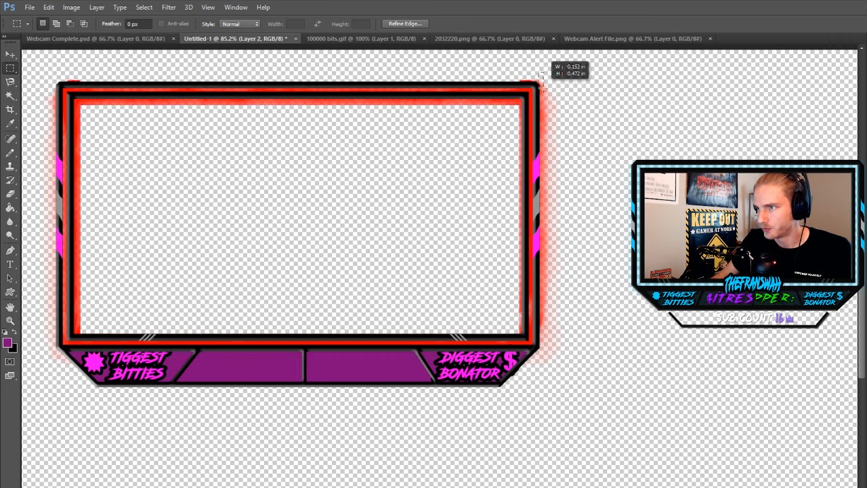
{"action": "key", "text": "Delete"}
{"action": "left_click_drag", "start_coordinate": [506, 66], "coordinate": [552, 83]}
{"action": "key", "text": "Delete"}
{"action": "key", "text": "Delete"}
{"action": "left_click_drag", "start_coordinate": [55, 73], "coordinate": [89, 83]}
{"action": "key", "text": "Delete"}
{"action": "left_click_drag", "start_coordinate": [48, 71], "coordinate": [545, 427]}
{"action": "key", "text": "Delete"}
{"action": "key", "text": "Delete"}
{"action": "key", "text": "v"}
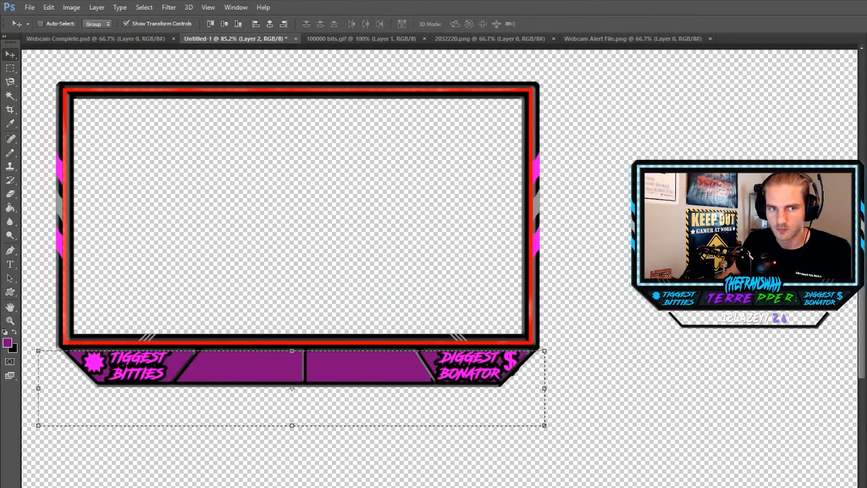
Step: Select the area around the frame and give the red border layer 40% fill opacity and a magenta Color Overlay with reduced opacity
{"action": "key", "text": "m"}
{"action": "left_click_drag", "start_coordinate": [44, 67], "coordinate": [597, 403]}
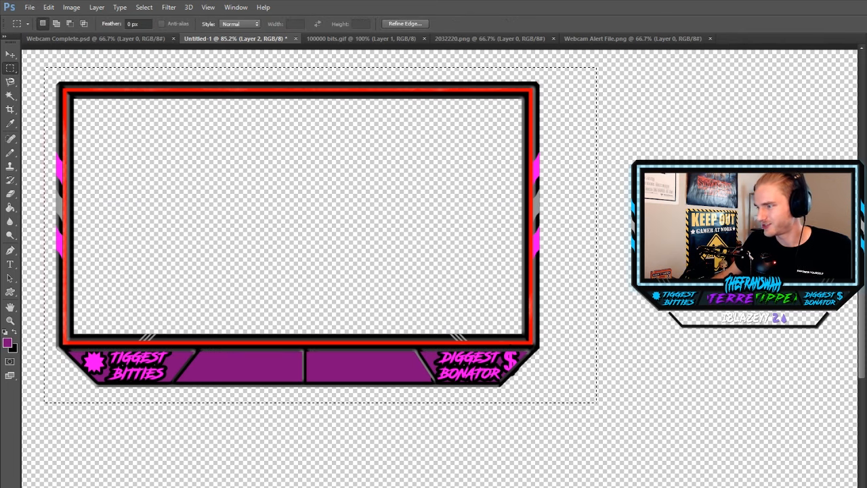
{"action": "left_click", "coordinate": [8, 57]}
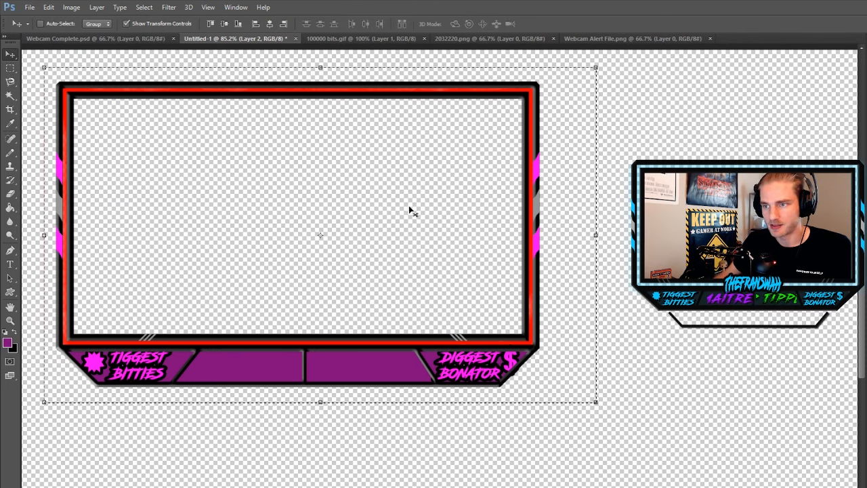
{"action": "double_click", "coordinate": [866, 271]}
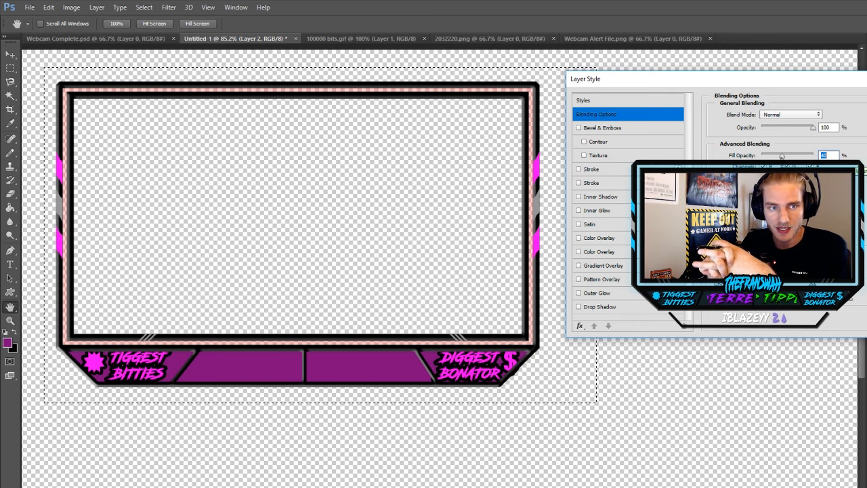
{"action": "left_click", "coordinate": [578, 251]}
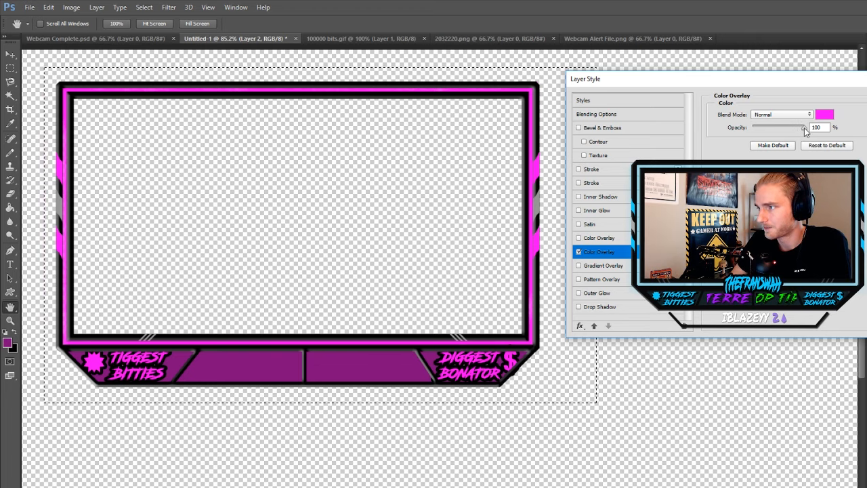
{"action": "left_click_drag", "start_coordinate": [805, 128], "coordinate": [771, 128]}
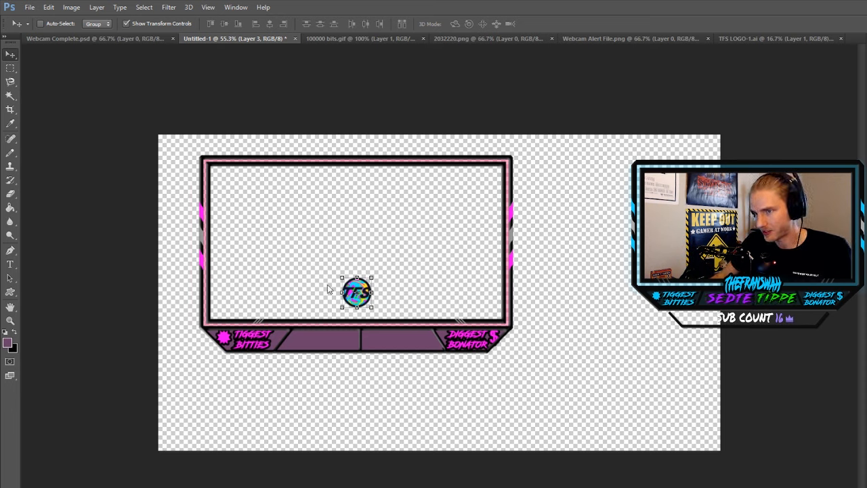
Step: Place the TFS logo over the panel's centre divider at the frame's lower edge and enlarge it to about 112%
{"action": "left_click_drag", "start_coordinate": [364, 288], "coordinate": [367, 318]}
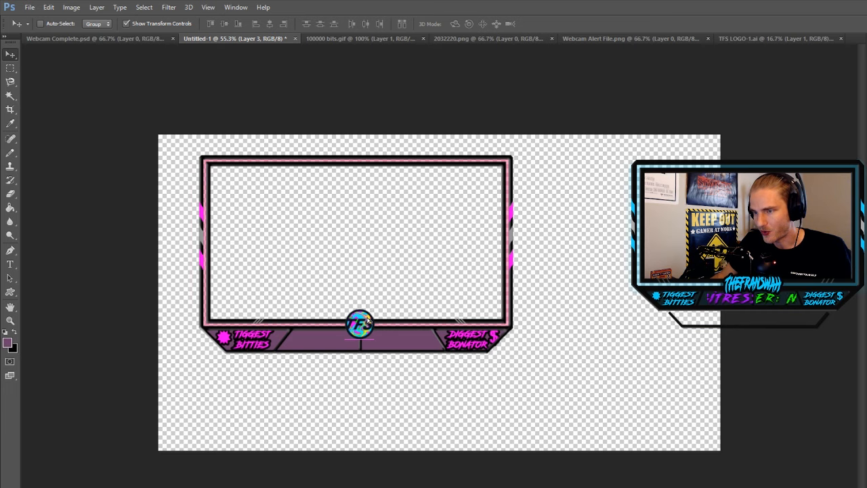
{"action": "key", "text": "Right"}
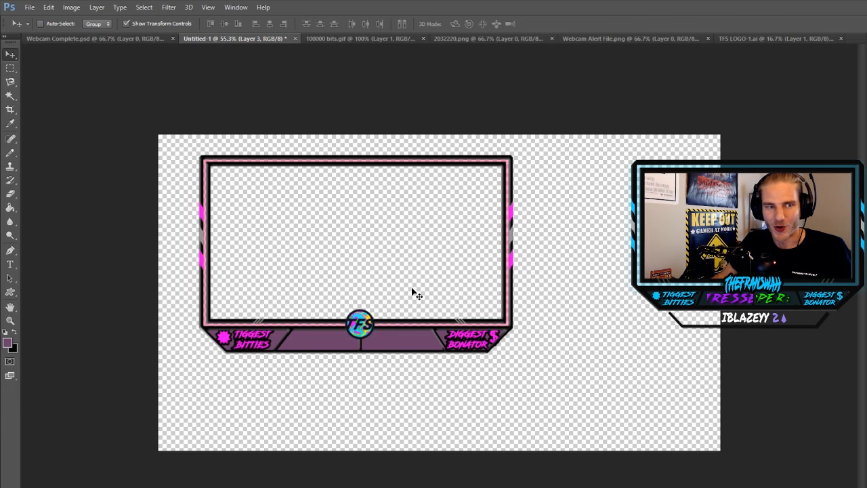
{"action": "left_click_drag", "start_coordinate": [344, 309], "coordinate": [342, 305]}
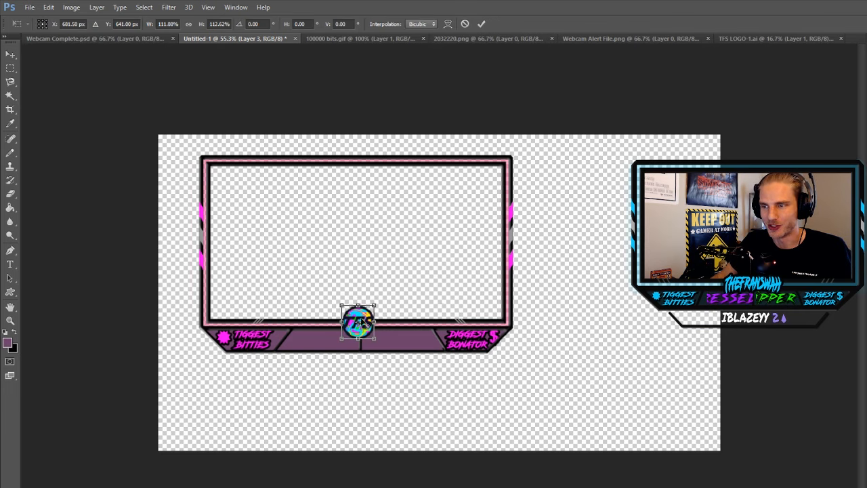
{"action": "key", "text": "Return"}
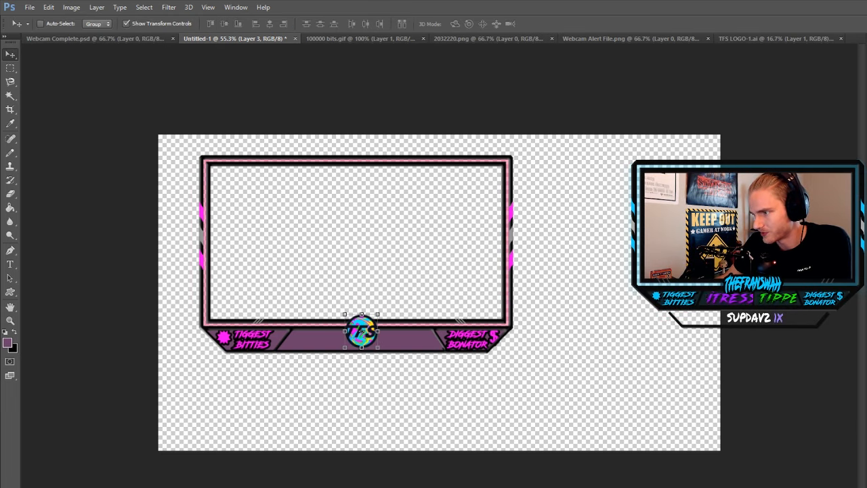
Step: Apply the frame's bevelled layer style to the TFS logo and inspect its ring up close
{"action": "right_click", "coordinate": [810, 71]}
{"action": "left_click", "coordinate": [831, 381]}
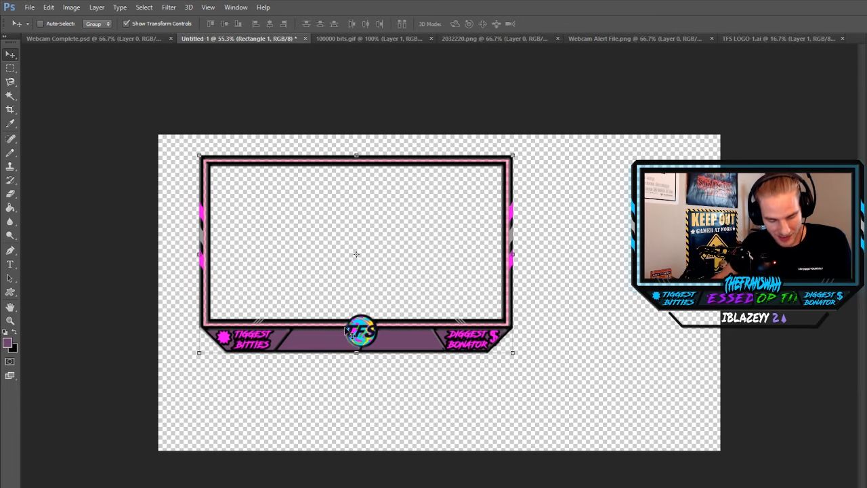
{"action": "scroll", "coordinate": [380, 336], "scroll_direction": "up", "scroll_amount": 3}
{"action": "scroll", "coordinate": [298, 338], "scroll_direction": "up", "scroll_amount": 1}
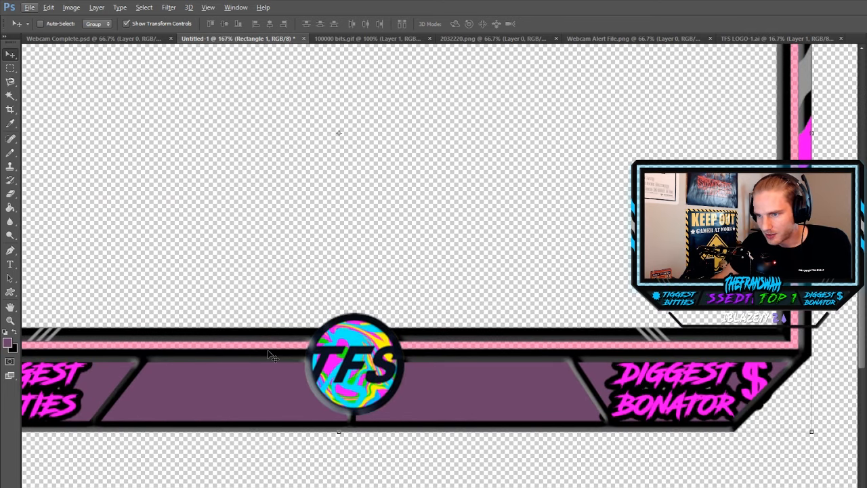
{"action": "scroll", "coordinate": [288, 359], "scroll_direction": "up", "scroll_amount": 2}
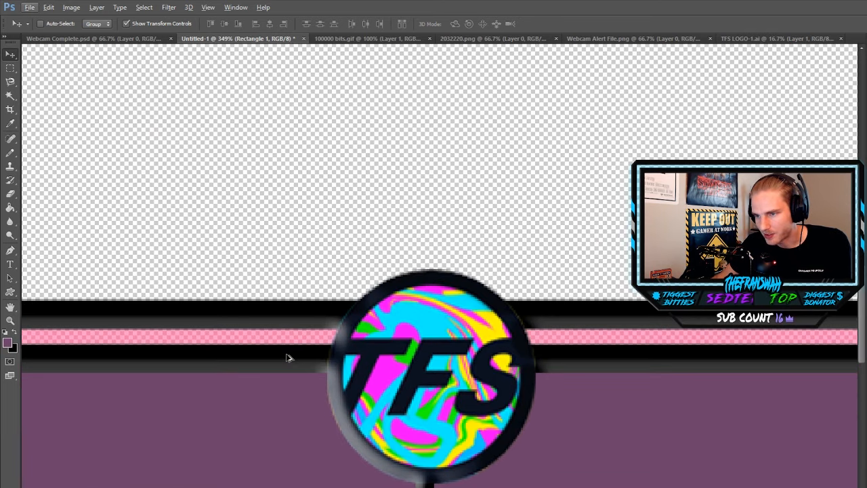
{"action": "scroll", "coordinate": [288, 358], "scroll_direction": "down", "scroll_amount": 6}
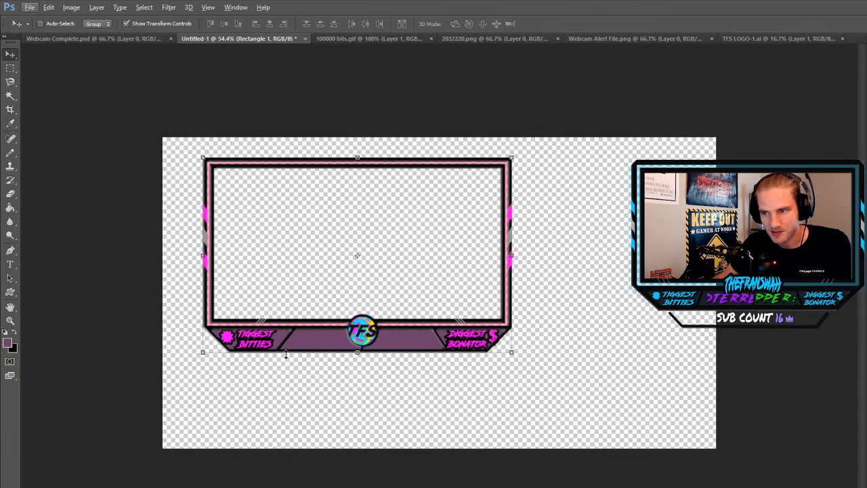
Step: Draw an open trapezoid outline below the purple panel with the Pen tool, using no fill and a black 8 pt stroke
{"action": "left_click", "coordinate": [111, 47]}
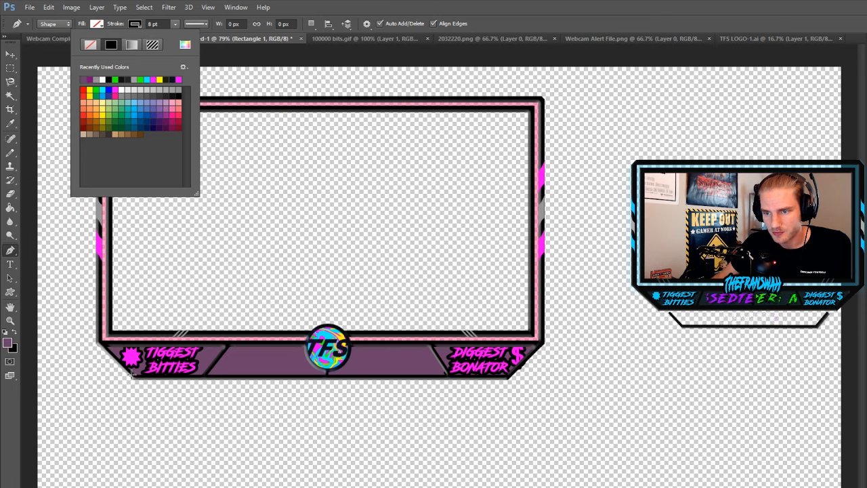
{"action": "left_click", "coordinate": [134, 379]}
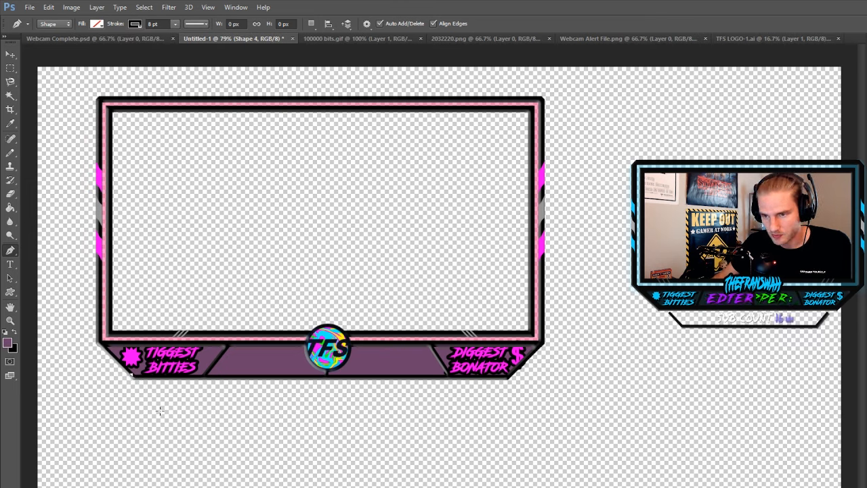
{"action": "left_click", "coordinate": [160, 403]}
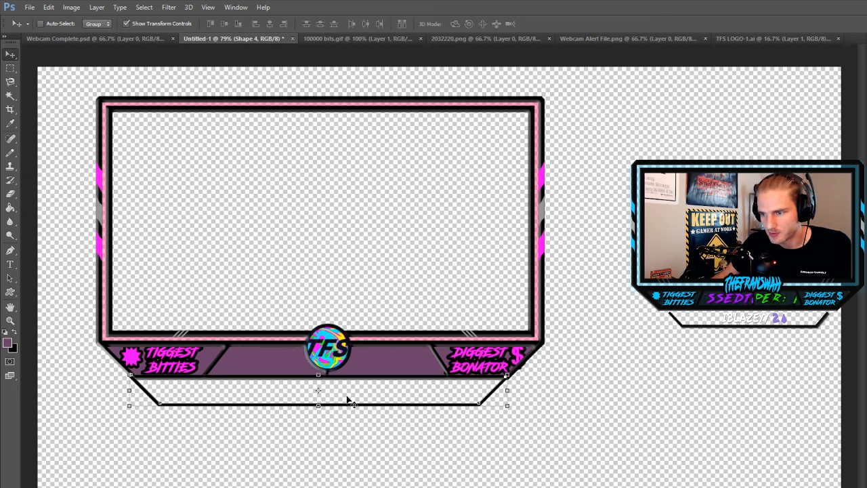
Step: Move the trapezoid outline down clear of the purple panel and narrow it to about 82% of its width
{"action": "left_click_drag", "start_coordinate": [348, 400], "coordinate": [348, 420]}
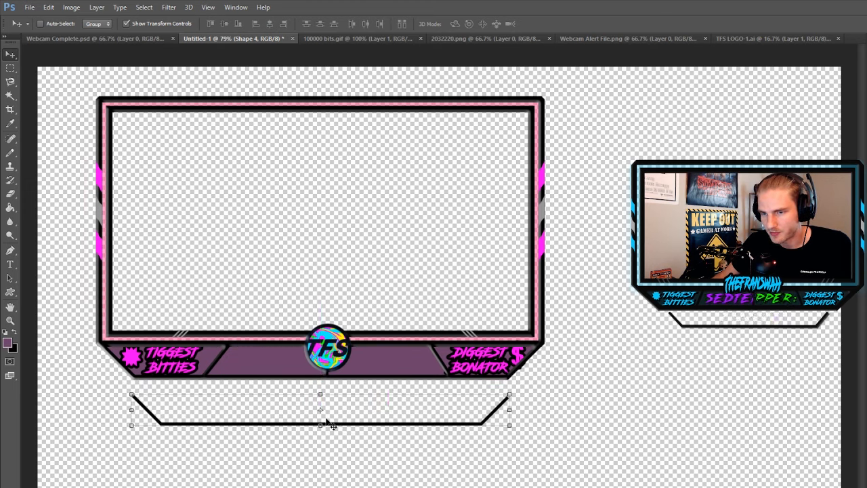
{"action": "left_click_drag", "start_coordinate": [131, 409], "coordinate": [199, 412]}
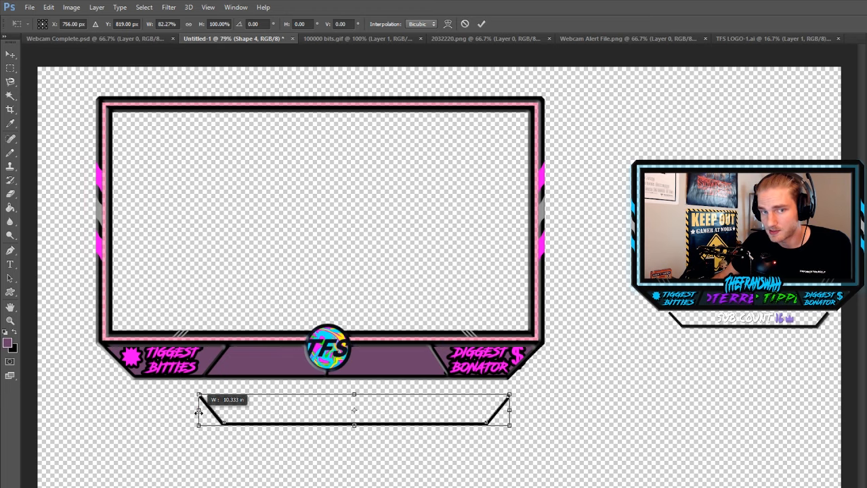